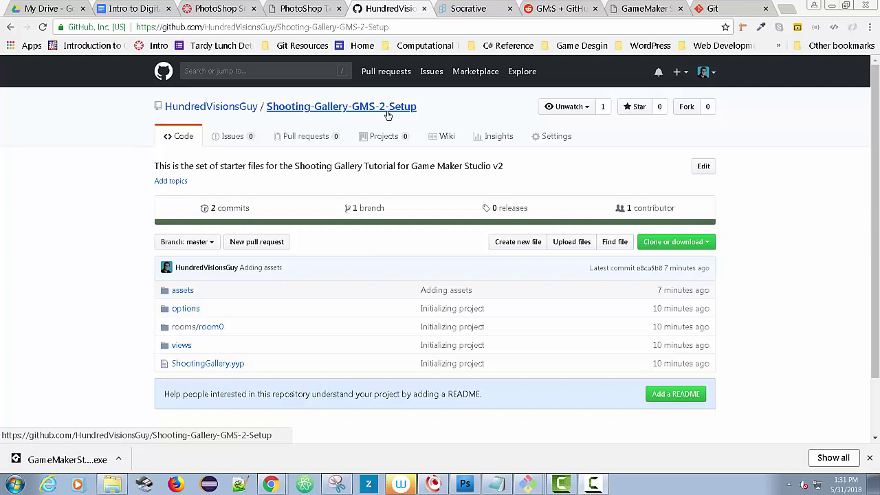
Select the repository's web address and bring up its Clone or download HTTPS options
drag(389, 27, 172, 28)
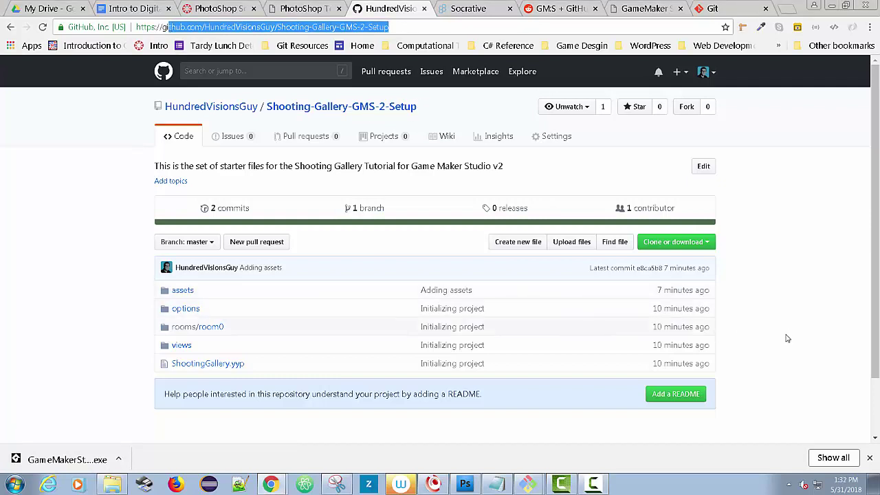
click(683, 243)
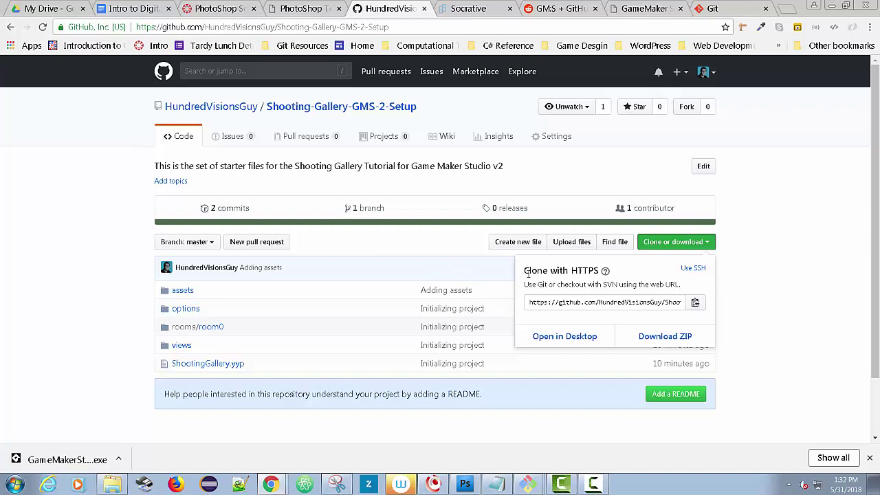
Copy the repository's HTTPS clone URL and bring up the Documents library in Explorer
drag(527, 273, 619, 277)
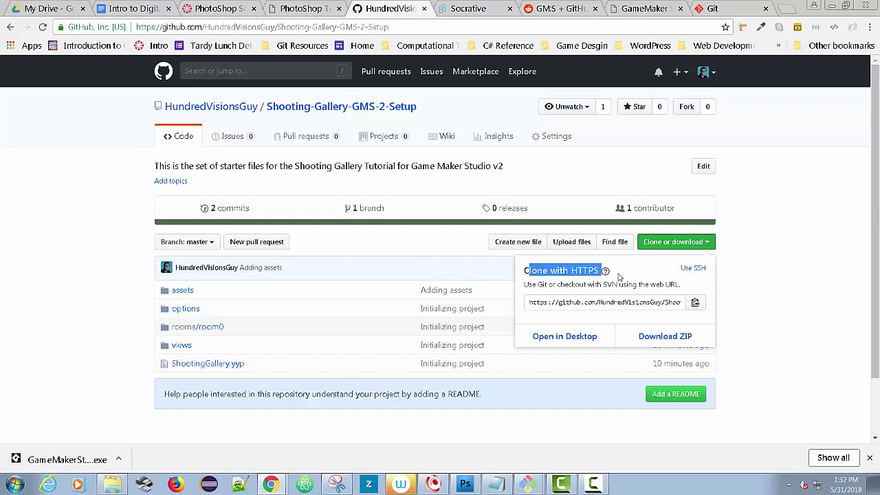
click(695, 306)
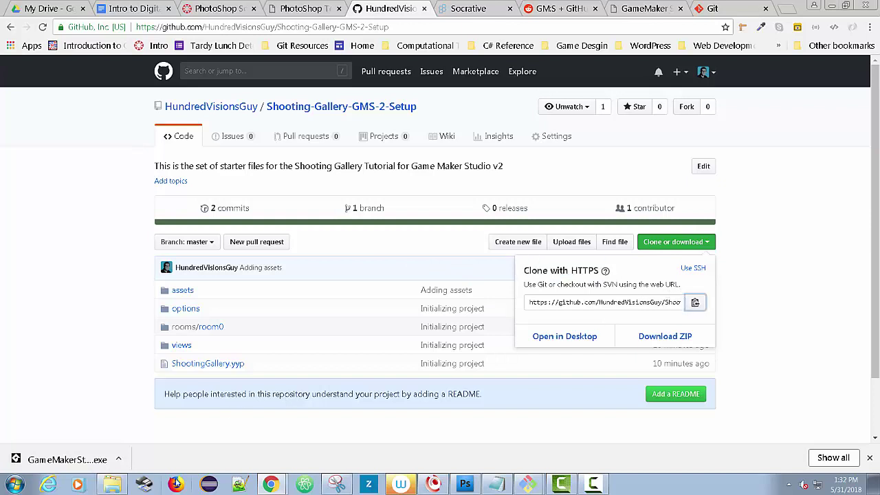
click(112, 484)
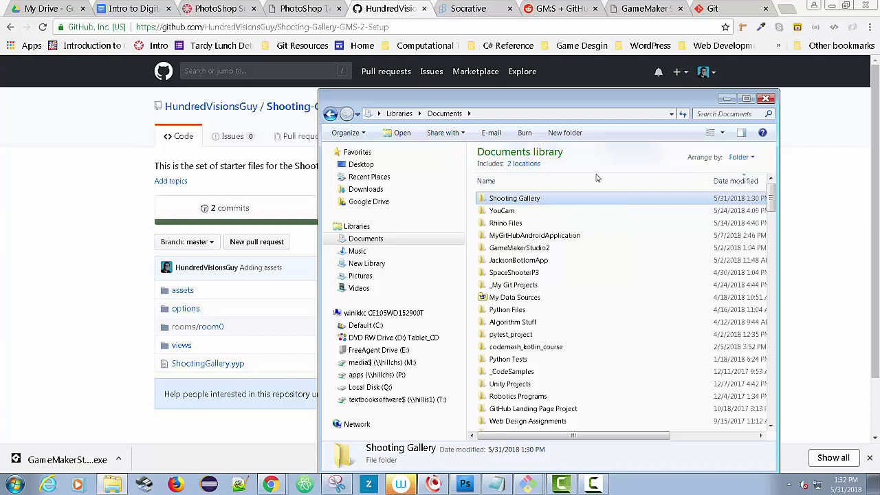
Switch to the git-scm.com tab and select its web address
click(714, 11)
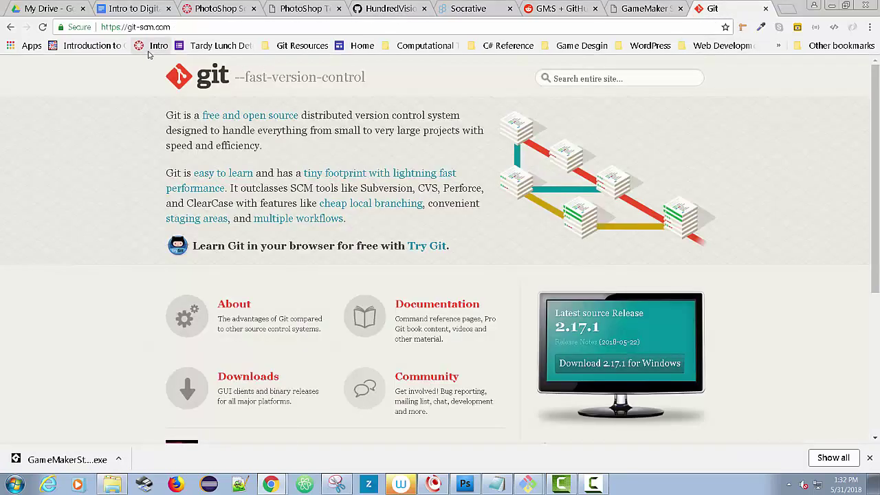
click(103, 27)
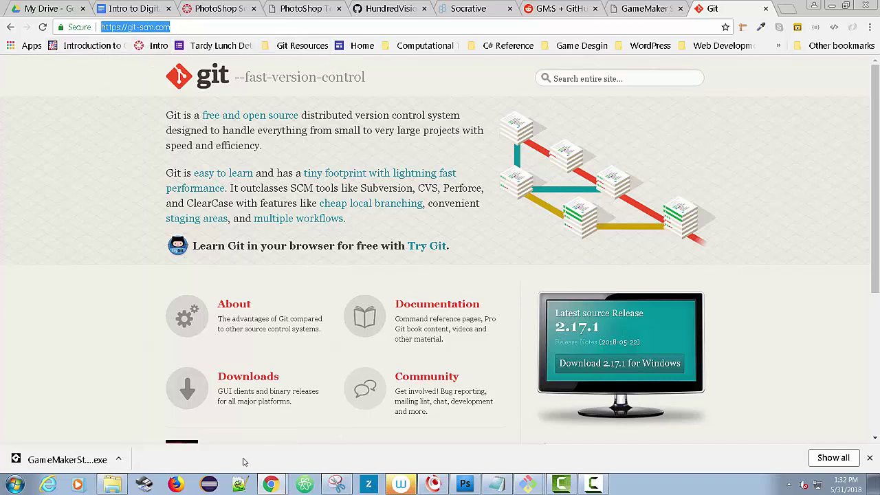
Open Git Bash Here on the Shooting Gallery folder and run git init
click(113, 485)
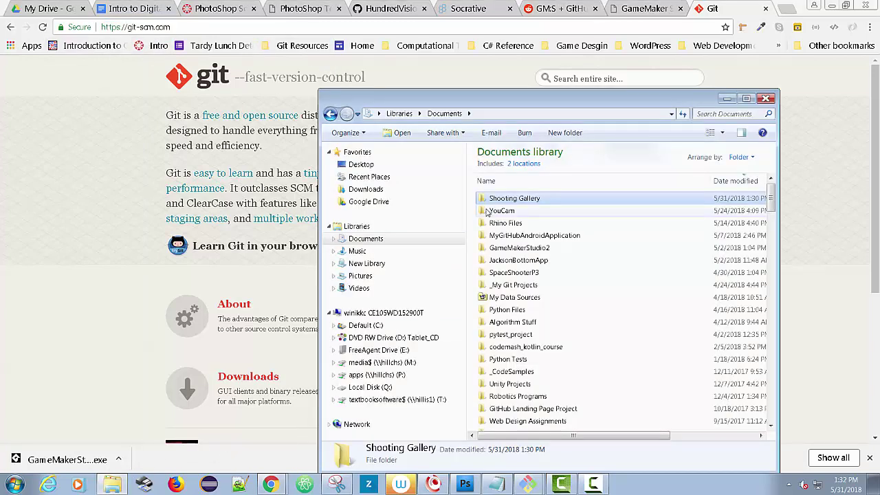
right_click(489, 201)
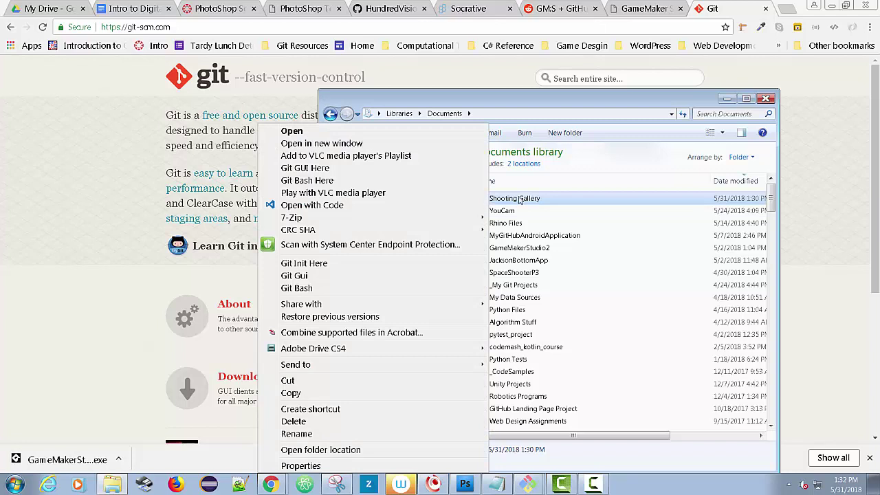
click(307, 180)
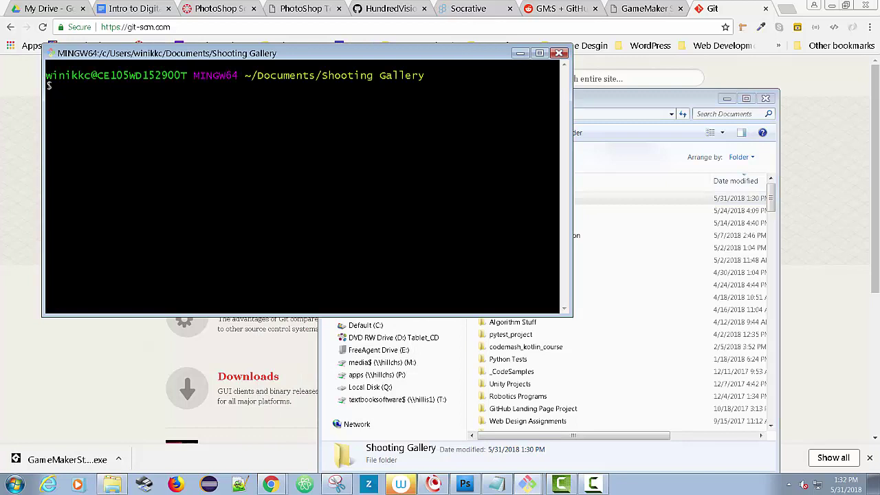
text(git init)
key(Return)
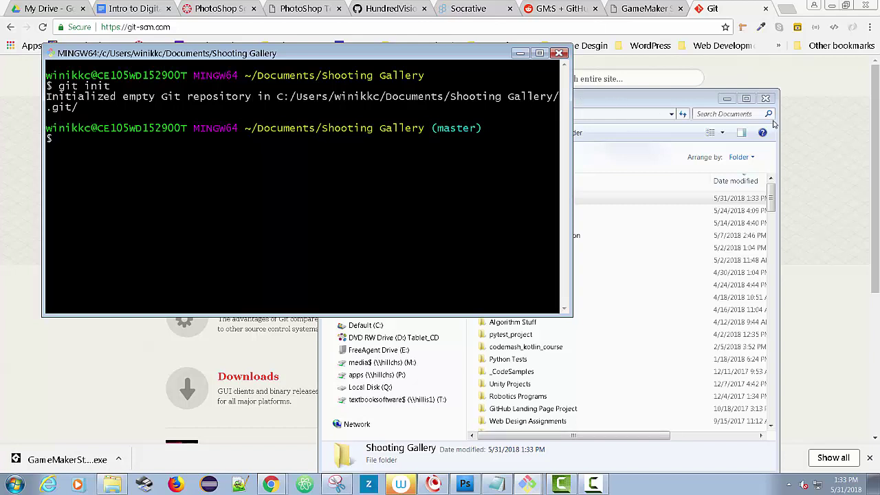
Type git clone in Git Bash, paste, then erase the wrongly pasted text
click(384, 9)
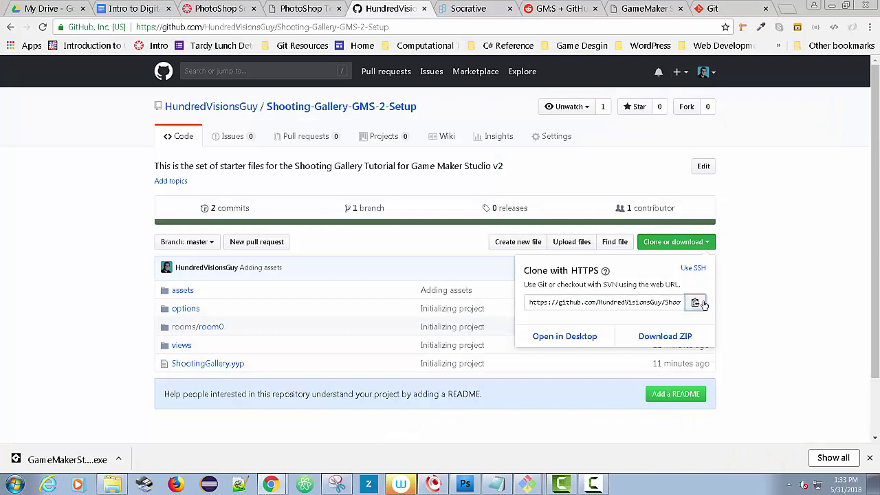
key(alt+Tab)
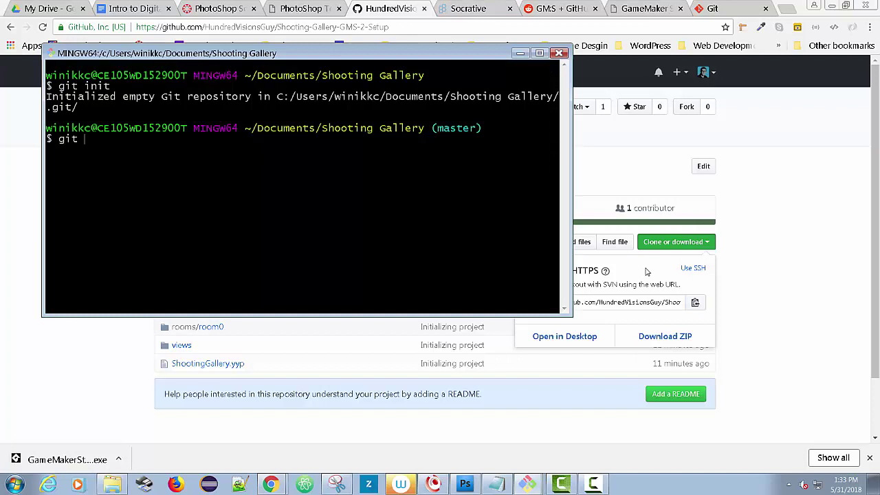
text(git clone)
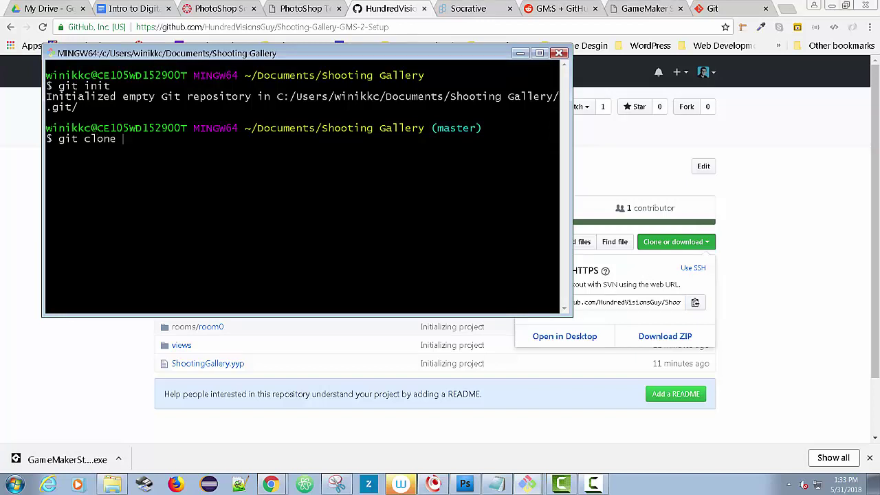
right_click(155, 142)
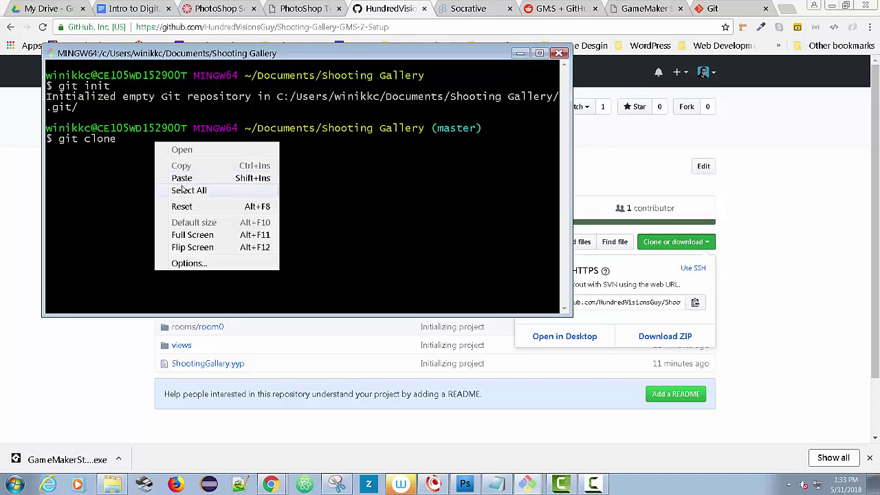
click(183, 172)
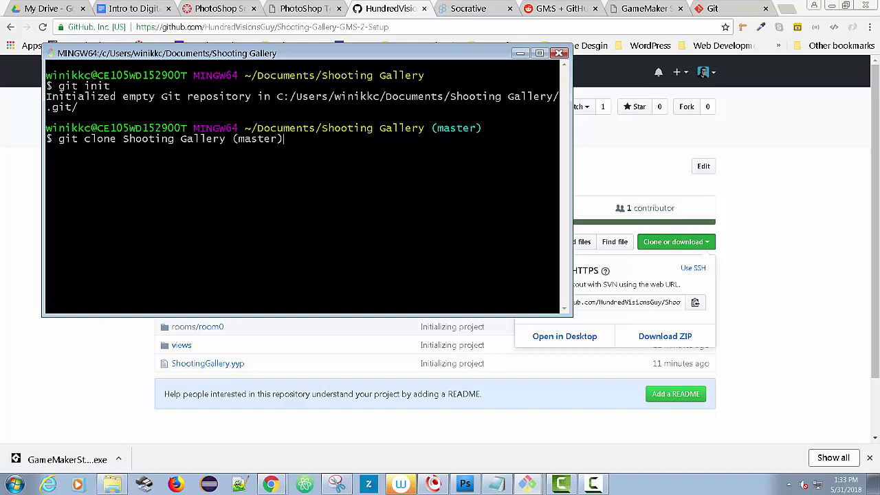
drag(343, 139, 122, 139)
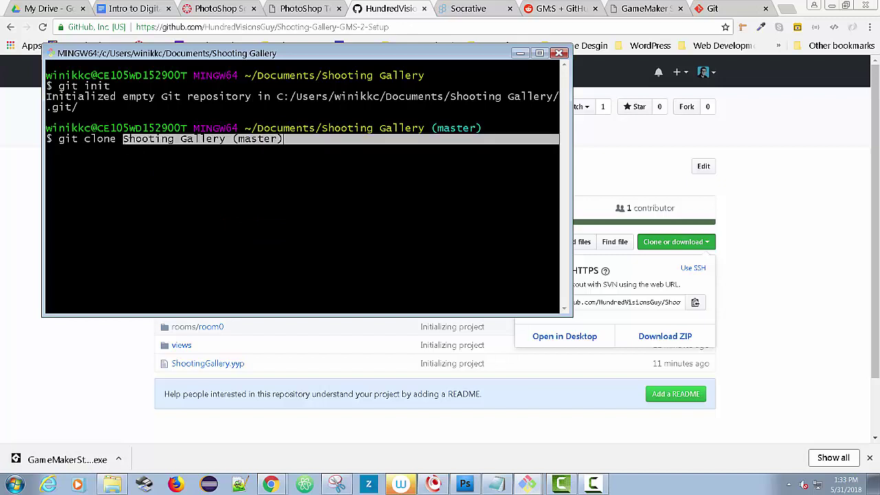
key(BackSpace)
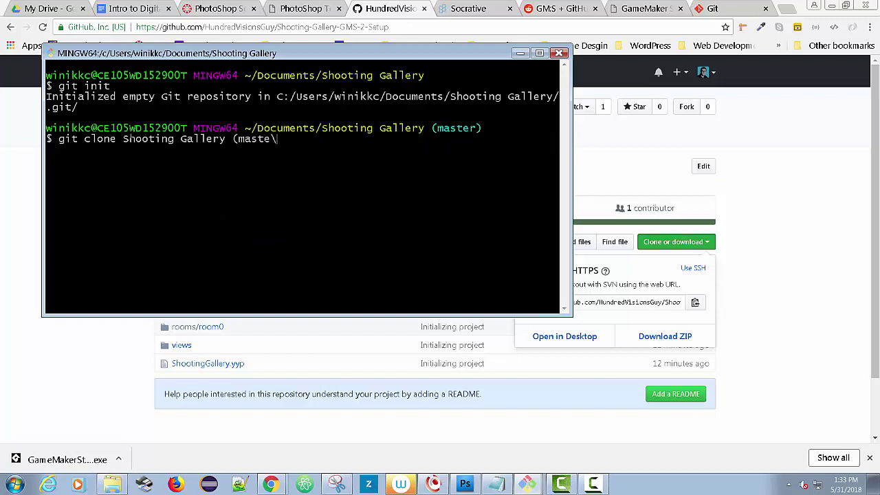
key(BackSpace)
key(BackSpace)
key(BackSpace)
key(BackSpace)
key(BackSpace)
key(BackSpace)
key(BackSpace)
key(BackSpace)
key(BackSpace)
key(BackSpace)
key(BackSpace)
key(BackSpace)
key(BackSpace)
key(BackSpace)
key(BackSpace)
key(BackSpace)
key(BackSpace)
key(BackSpace)
key(BackSpace)
key(BackSpace)
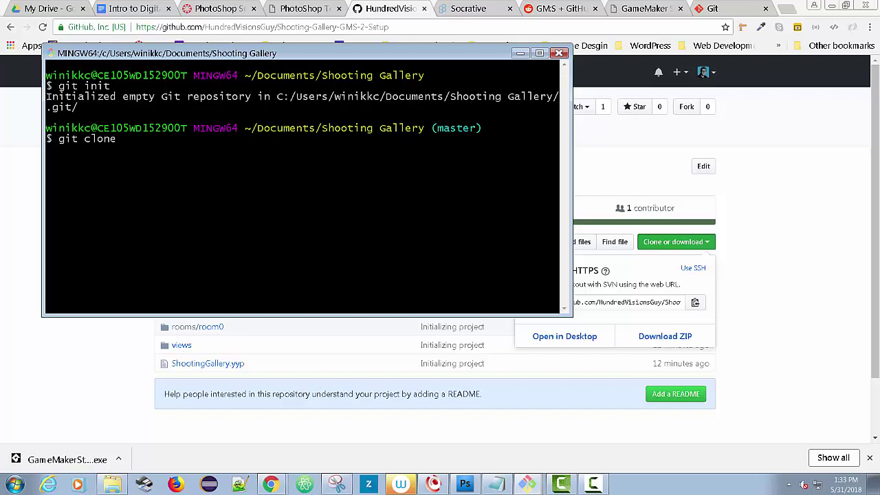
Recopy the GitHub HTTPS URL, paste it after git clone and run the clone
right_click(132, 137)
click(641, 265)
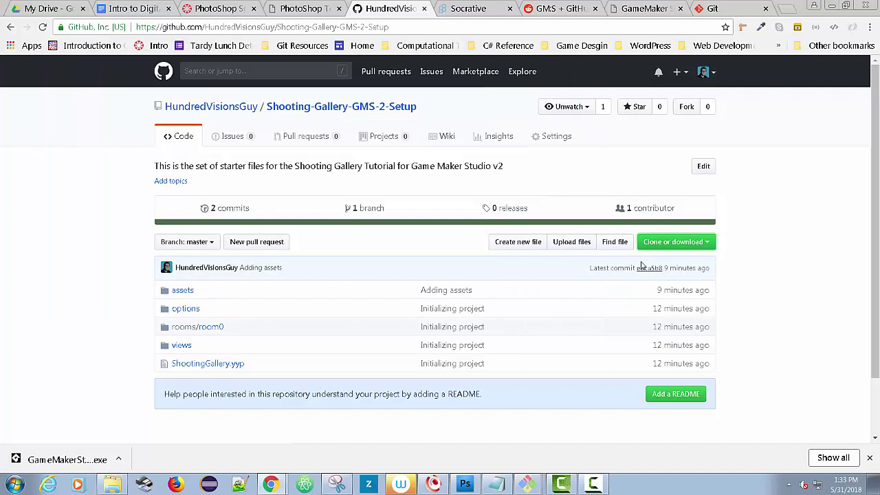
click(654, 243)
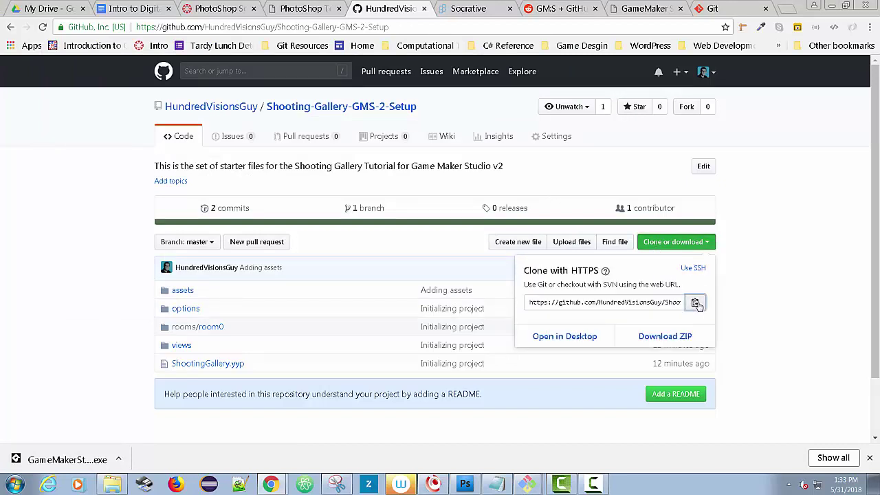
key(alt+Tab)
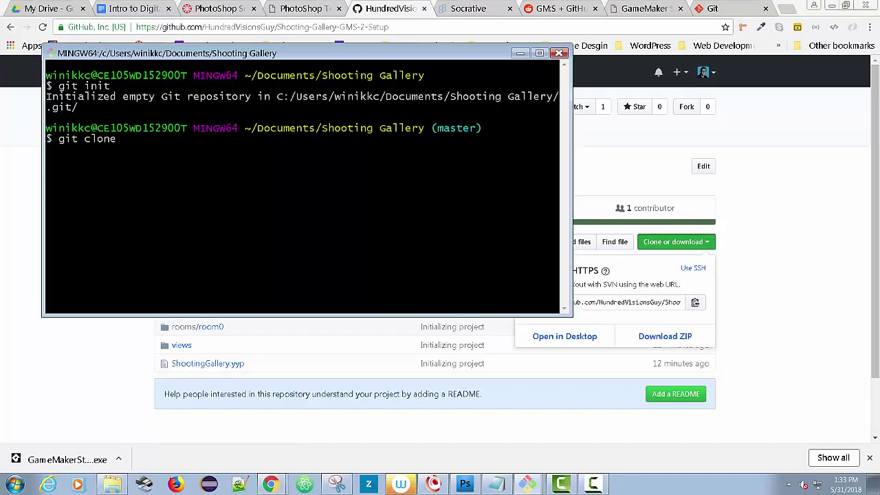
right_click(128, 139)
click(155, 183)
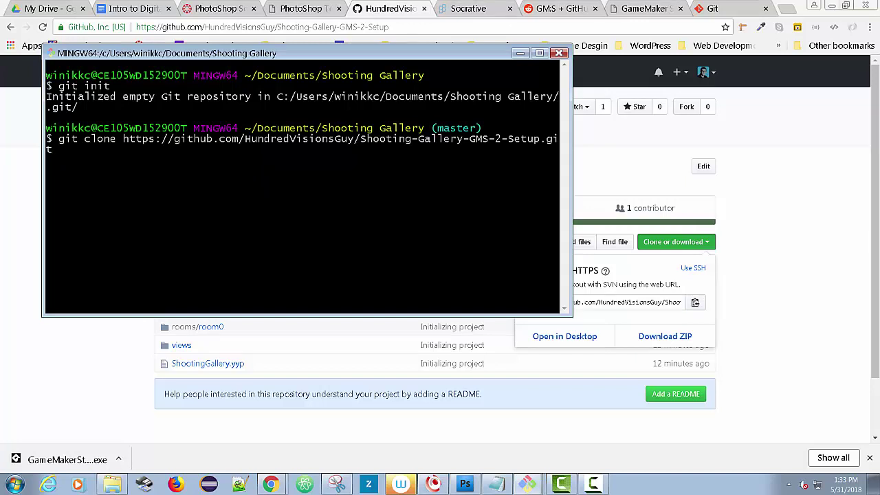
key(Return)
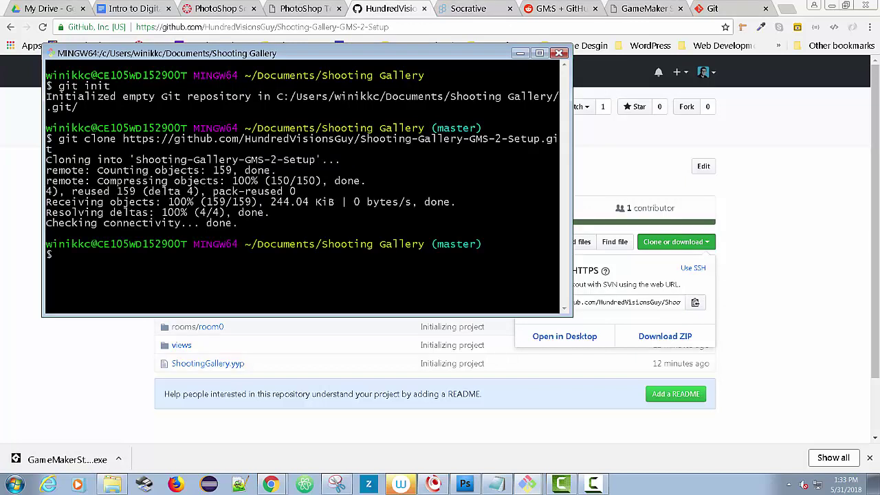
Browse Shooting Gallery > Shooting-Gallery-GMS-2-Setup and open ShootingGallery.yyp in GameMaker
key(alt+Tab)
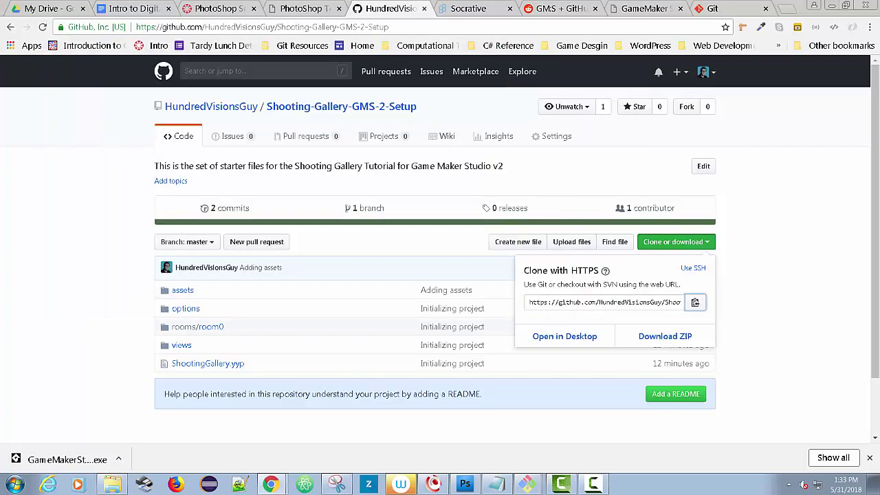
key(alt+Tab)
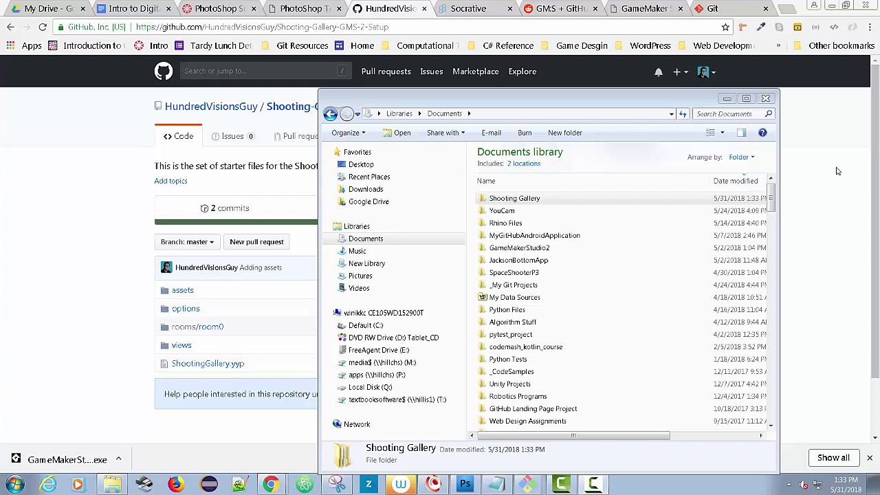
double_click(530, 198)
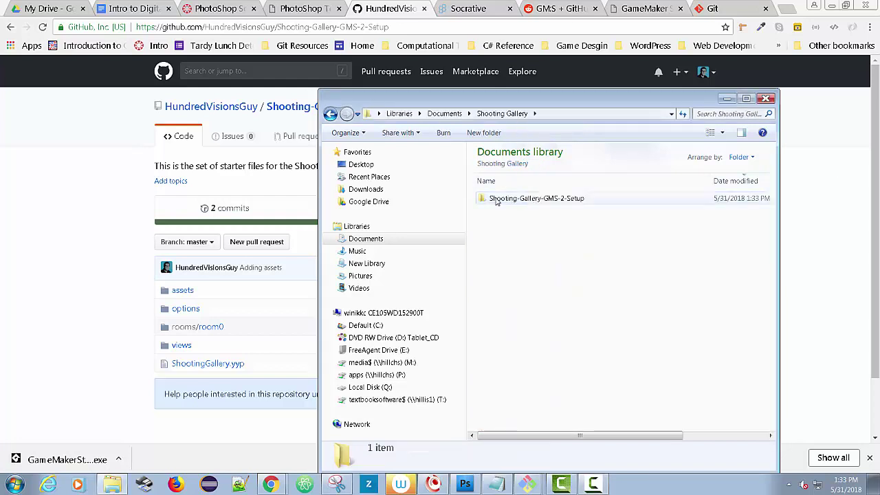
click(491, 200)
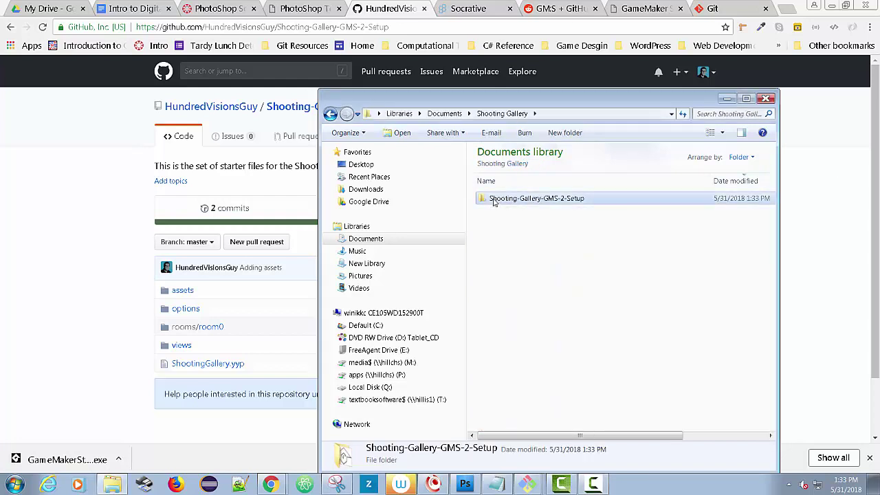
double_click(562, 198)
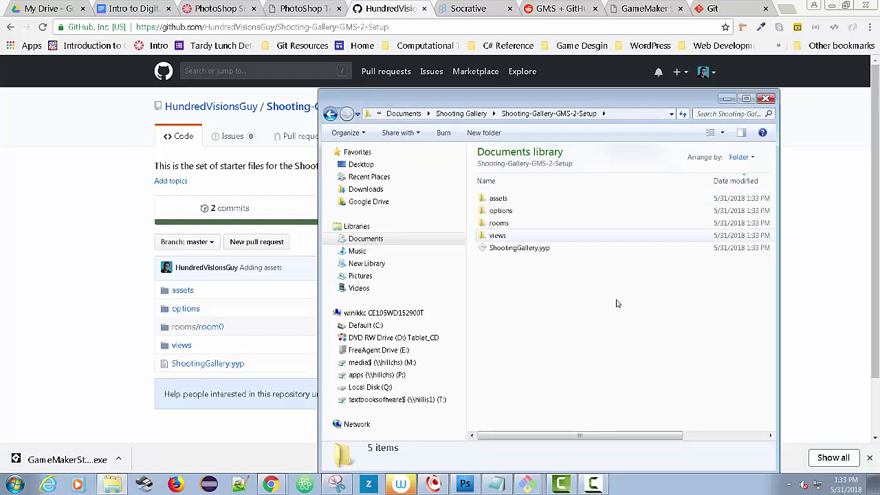
click(485, 249)
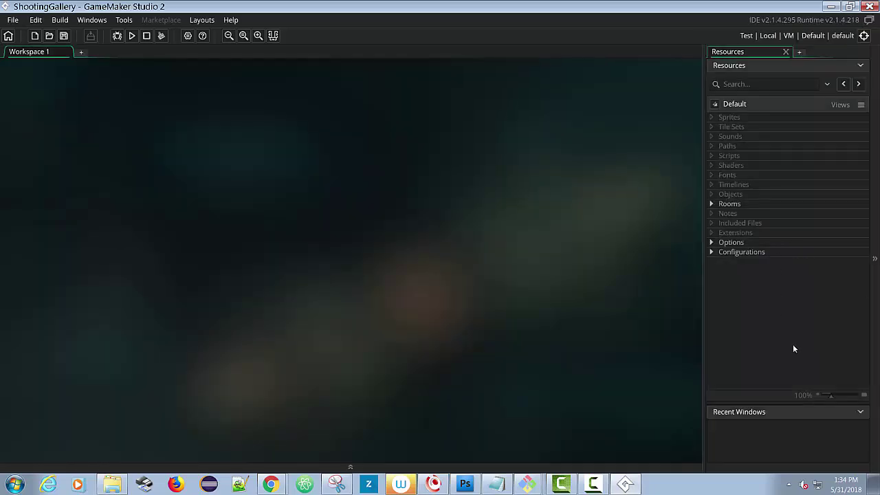
Minimize the GameMaker and Explorer windows to return to the GitHub page
click(831, 7)
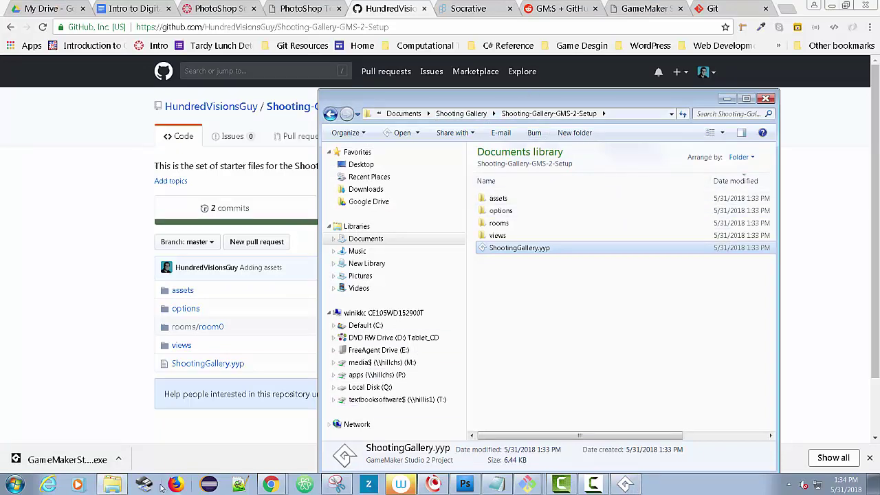
click(114, 487)
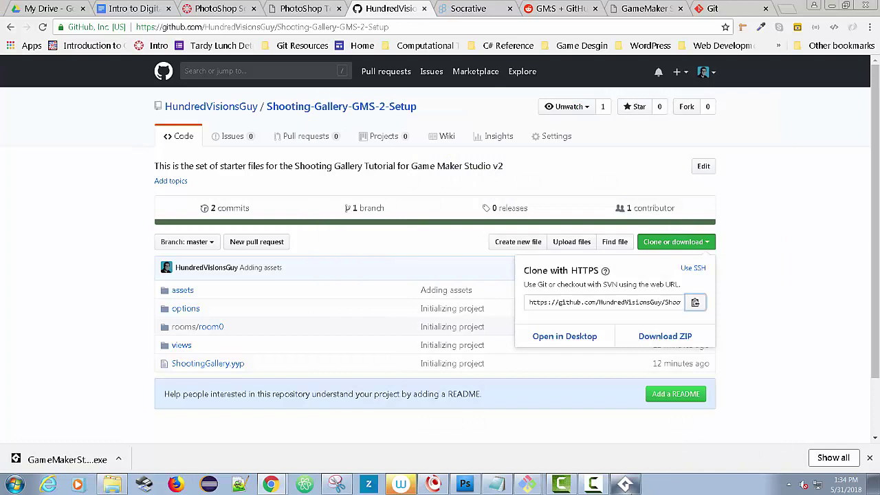
Dismiss the Clone or download dropdown to reveal the full file list
click(819, 195)
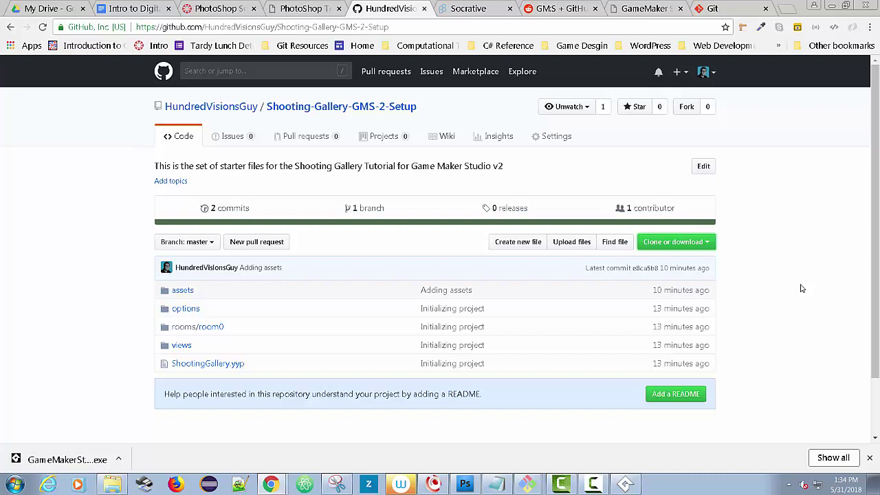
Open a new tab, go to bitbucket.org and log in
click(787, 8)
text(bit)
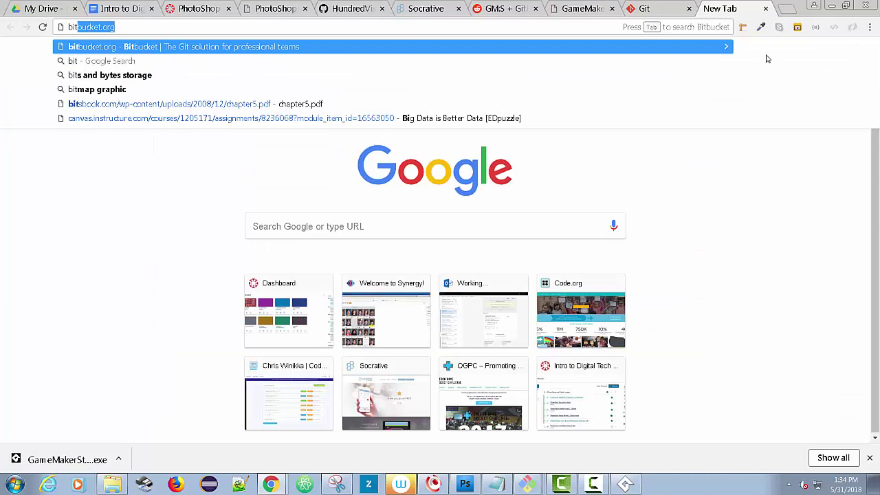
key(Return)
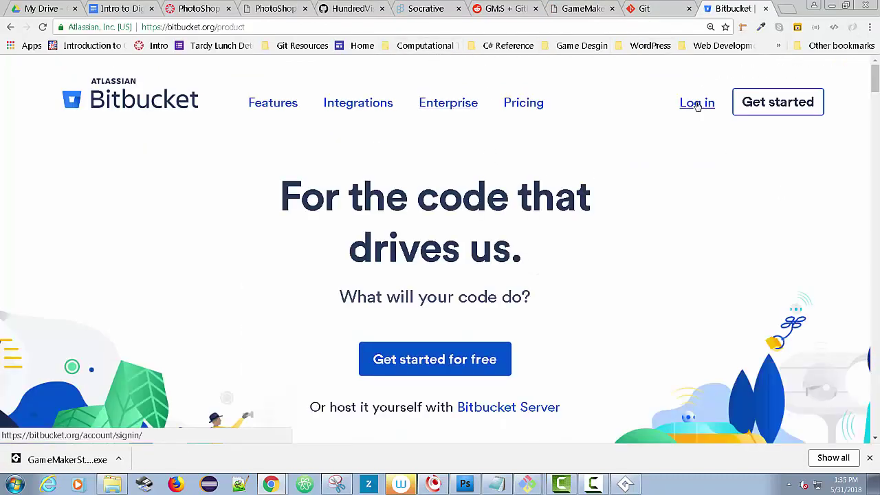
click(696, 104)
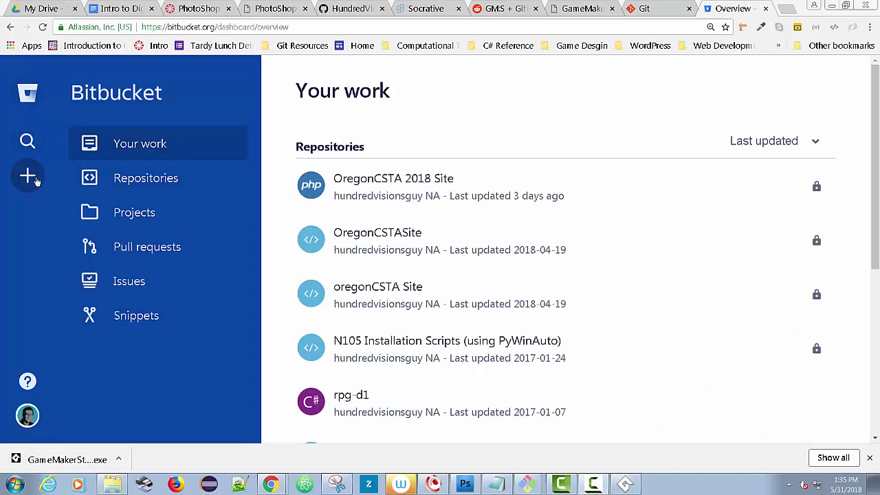
Create a new Bitbucket repository named 'Shooting Gallery GMS v2' from the + menu
click(27, 177)
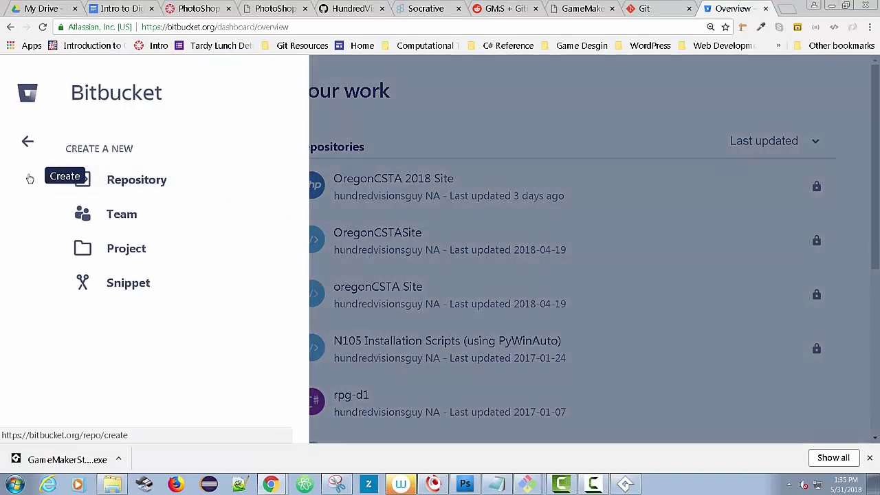
click(121, 180)
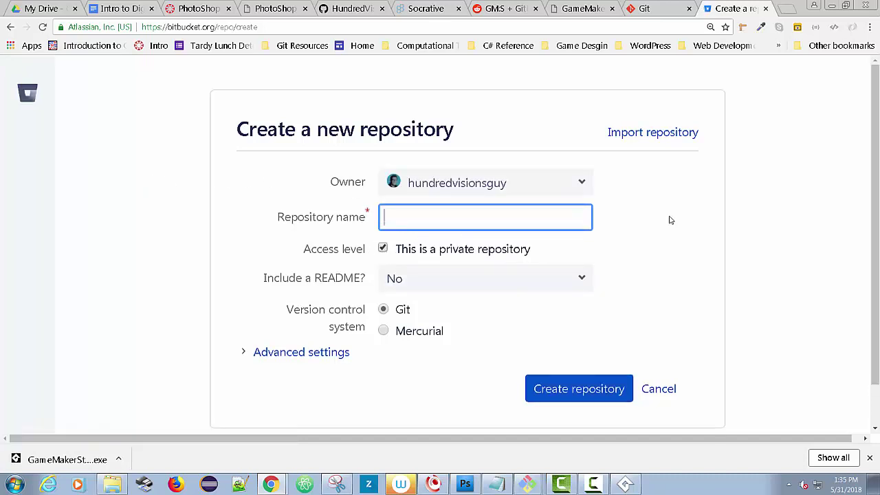
text(Shooting Gallery GM)
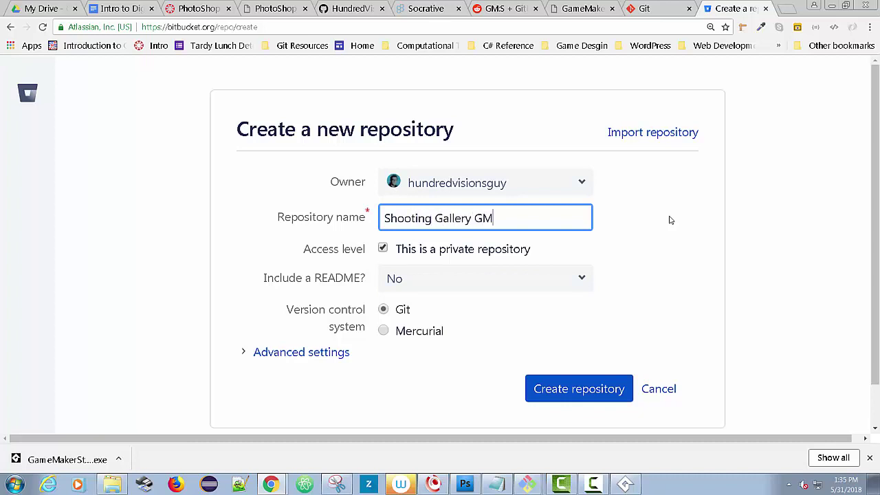
text(S v2)
click(556, 389)
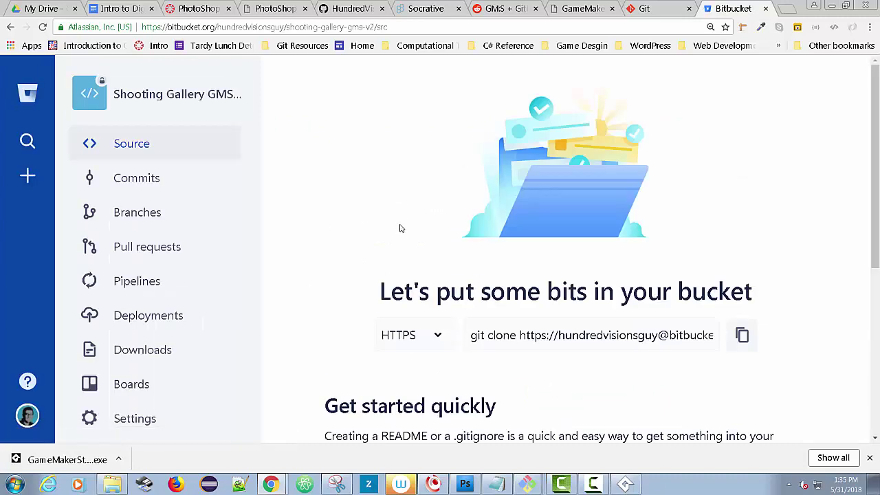
Scroll to 'Push your local repository to Bitbucket' and select the git remote add origin line
scroll(567, 342, down, 2)
scroll(567, 342, down, 3)
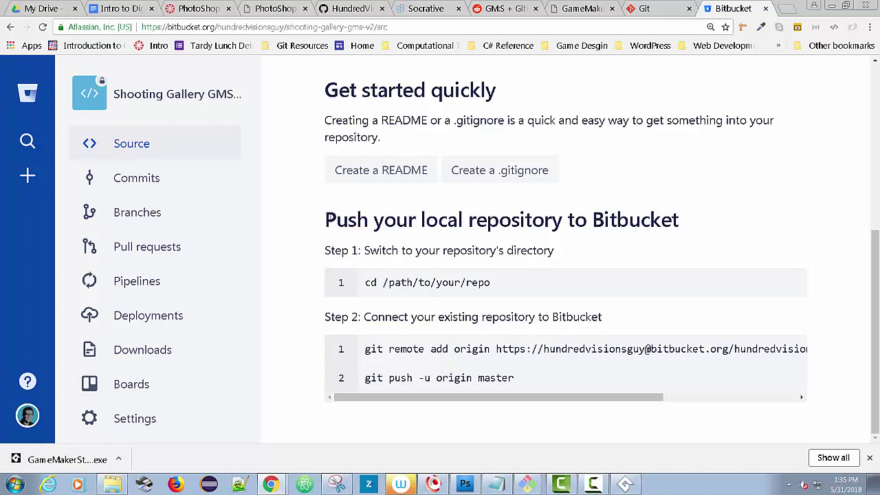
drag(323, 220, 731, 212)
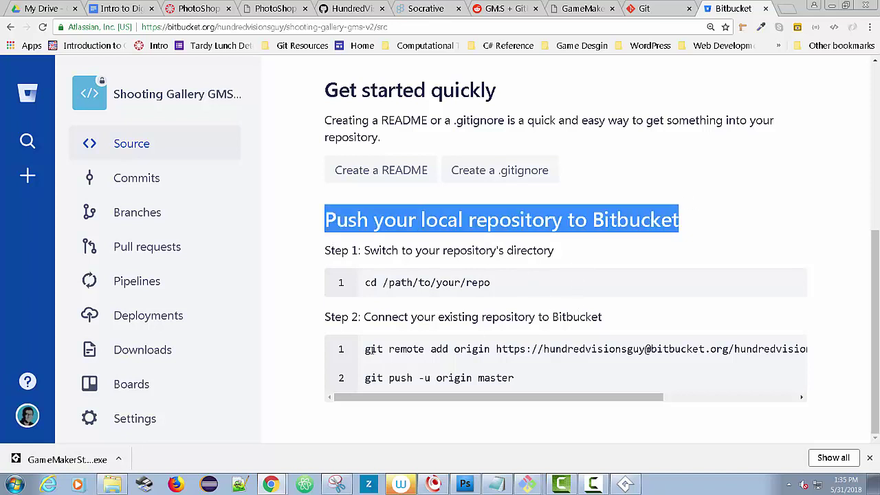
drag(365, 349, 794, 343)
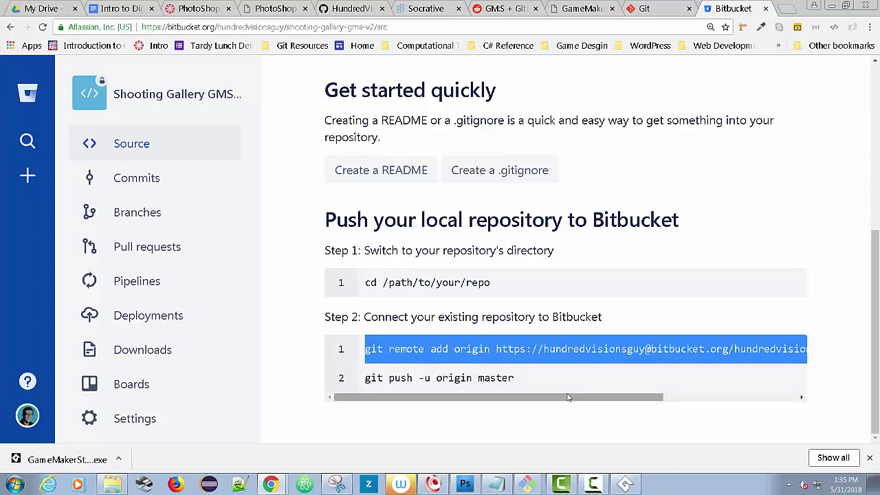
Copy the git remote add origin command from Bitbucket and run it in Git Bash
drag(568, 397, 740, 397)
drag(804, 349, 259, 348)
triple_click(369, 349)
right_click(369, 350)
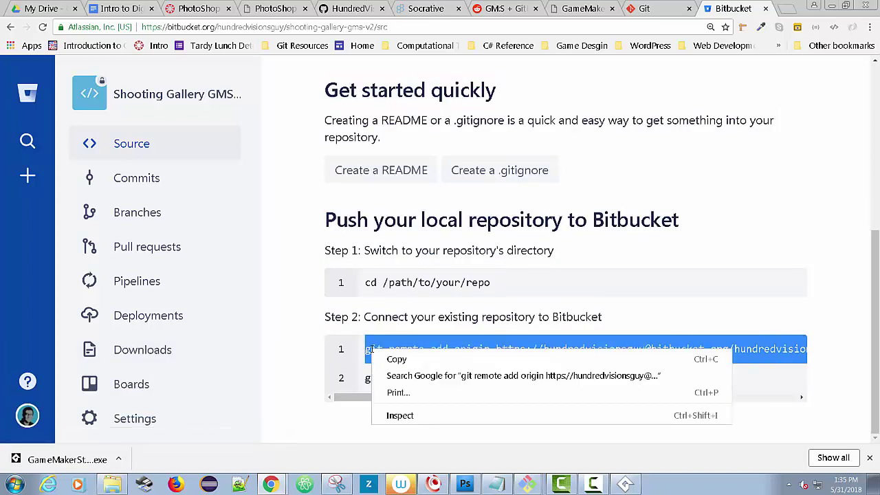
click(397, 359)
key(alt+Tab)
key(alt+Tab)
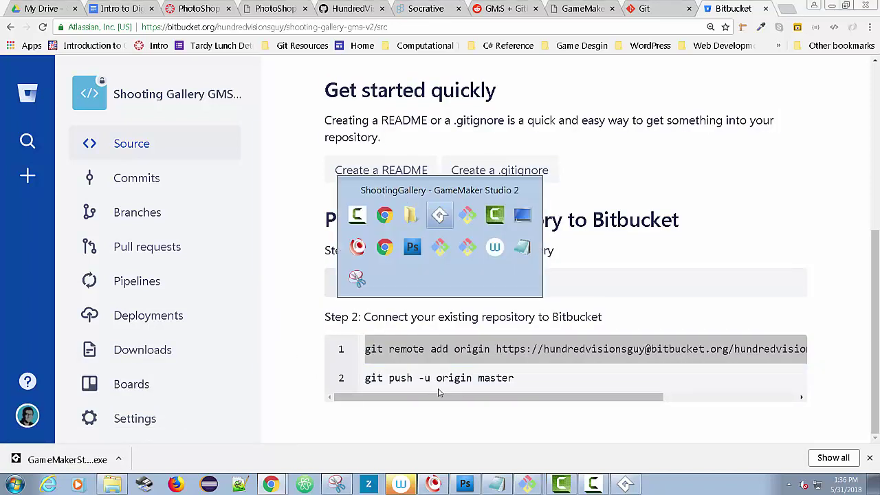
right_click(110, 267)
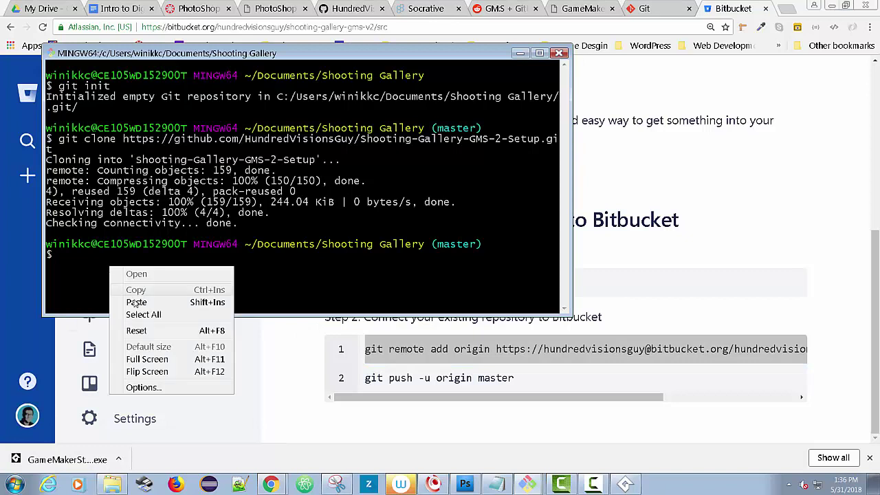
click(144, 302)
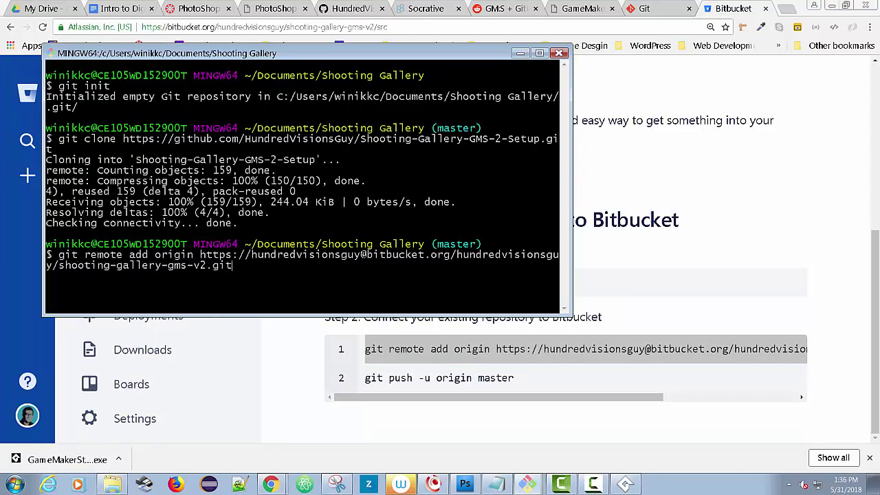
key(Return)
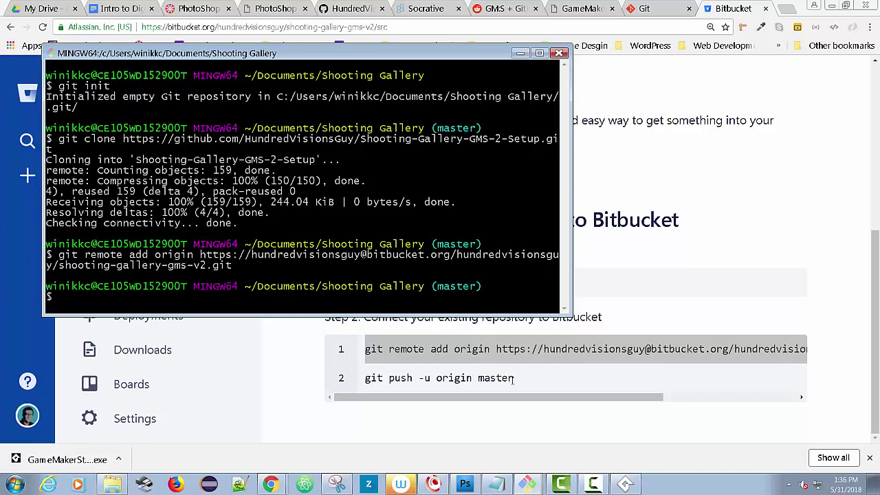
Copy git push -u origin master into Git Bash and run it, which fails with a refspec error
drag(513, 378, 365, 379)
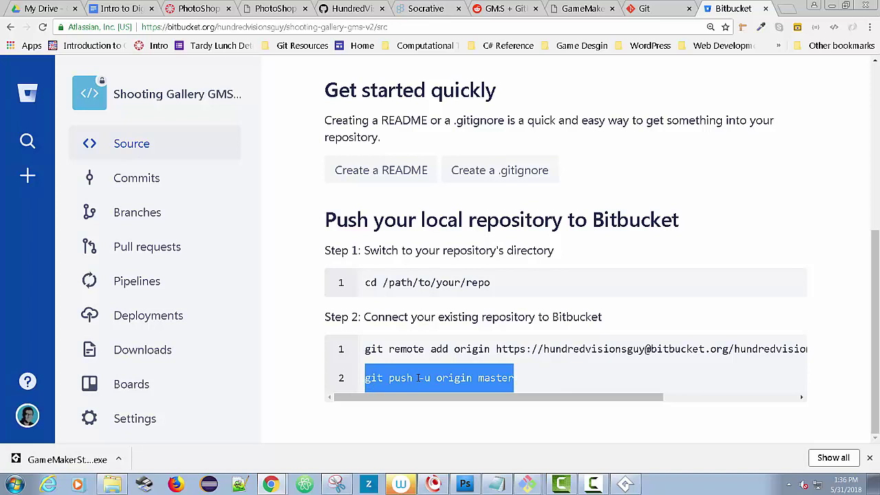
key(alt+Tab)
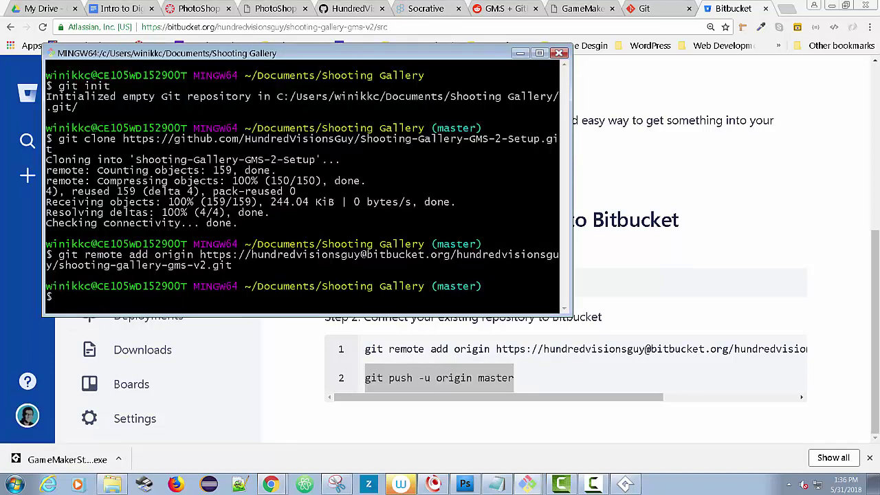
key(ctrl+v)
key(BackSpace)
key(shift+Insert)
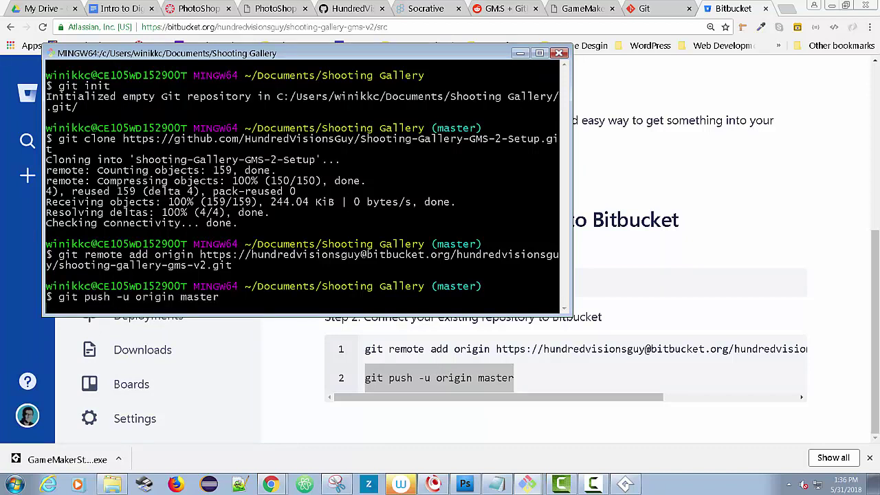
key(Return)
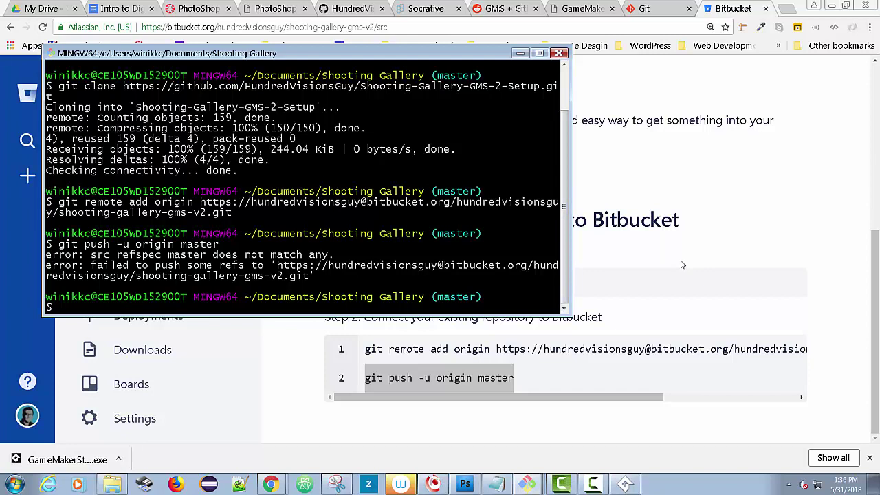
List the folder contents and cd into Shooting-Gallery-GMS-2-Setup
text(git pull)
key(BackSpace)
key(BackSpace)
key(BackSpace)
key(BackSpace)
key(BackSpace)
key(BackSpace)
key(BackSpace)
text(ls)
key(Return)
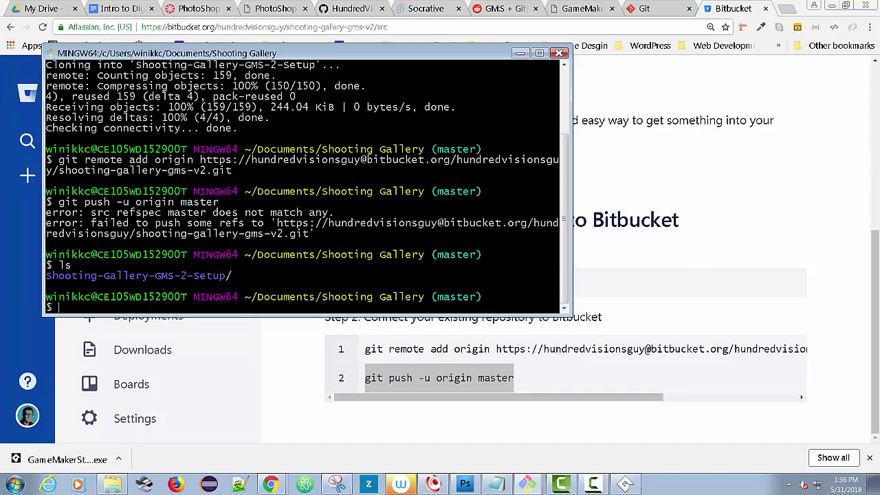
double_click(145, 275)
key(ctrl+c)
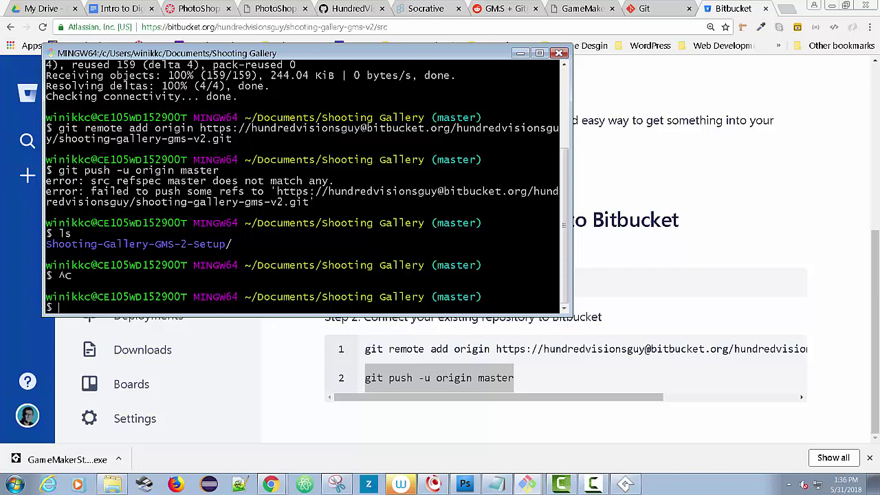
double_click(146, 244)
right_click(145, 245)
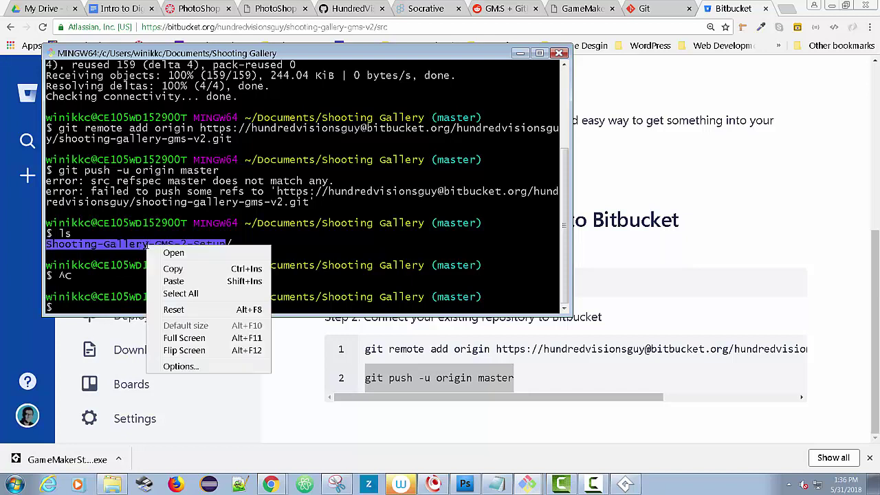
click(172, 268)
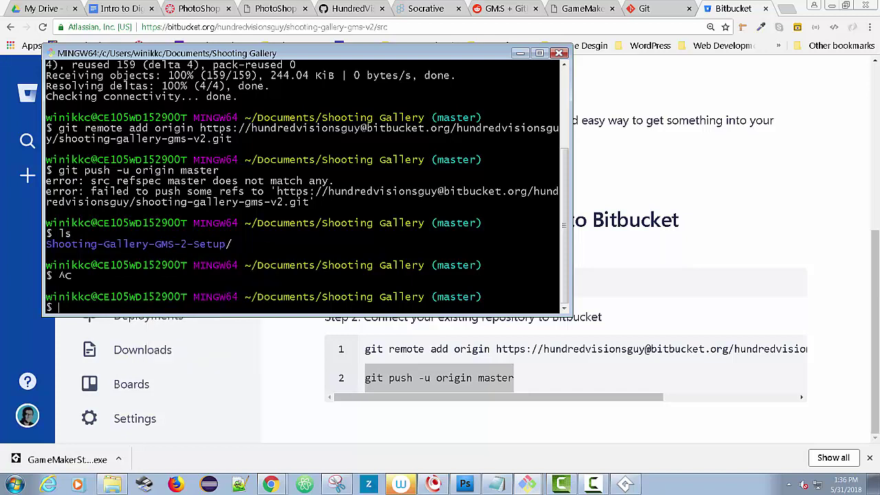
text(cd)
key(shift+Insert)
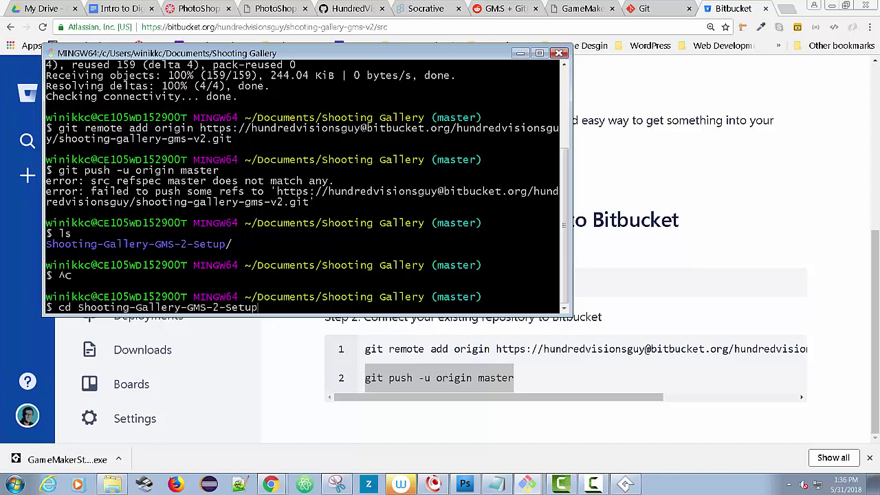
key(Return)
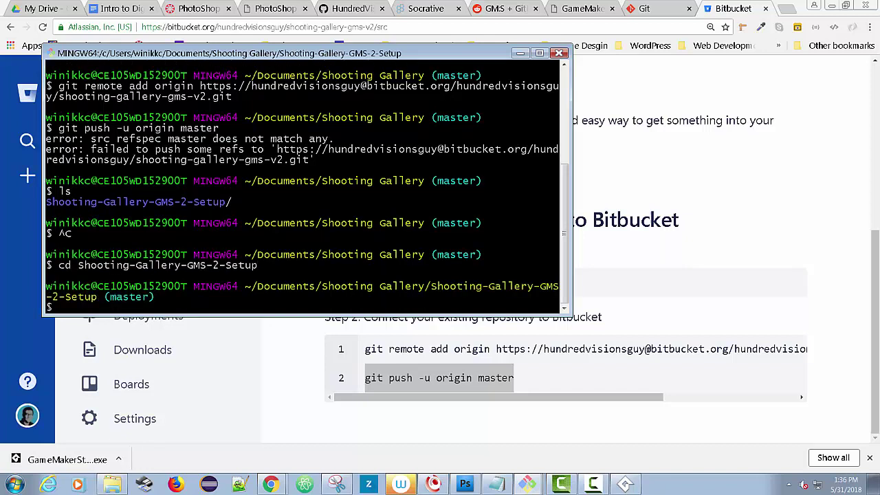
Run git init, git add . and git commit -m "Initializing project folder for bitbucket"
text(git init)
key(Return)
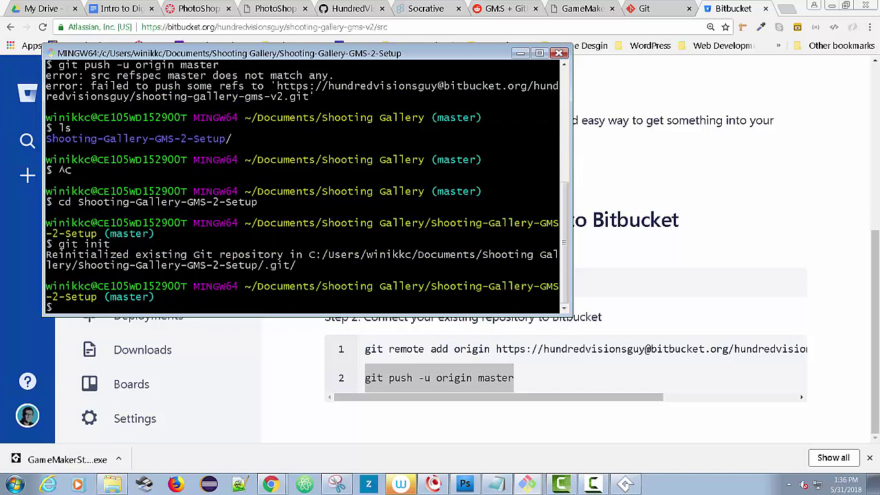
text(git add .)
key(Return)
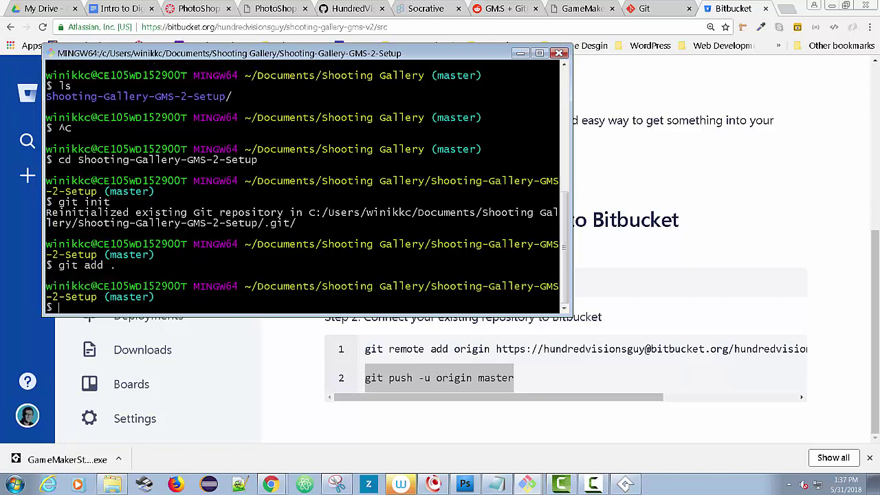
text(git commit -m "Initializing project )
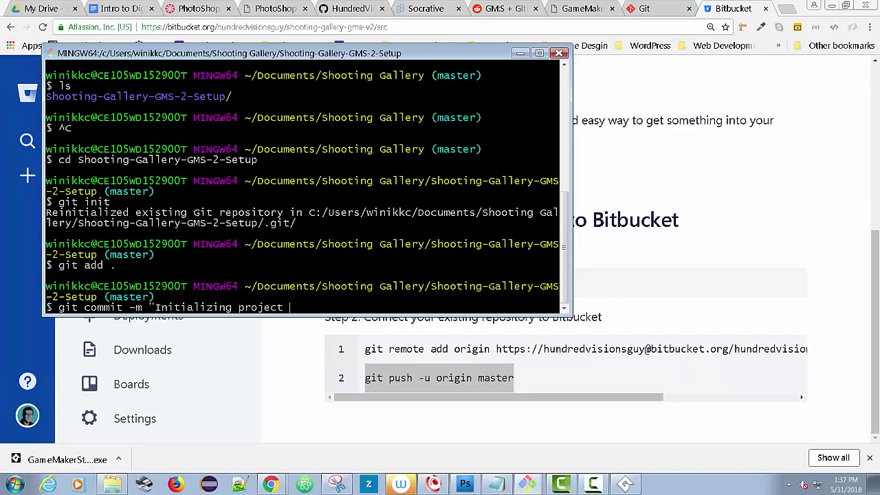
text(folder for bitbucket)
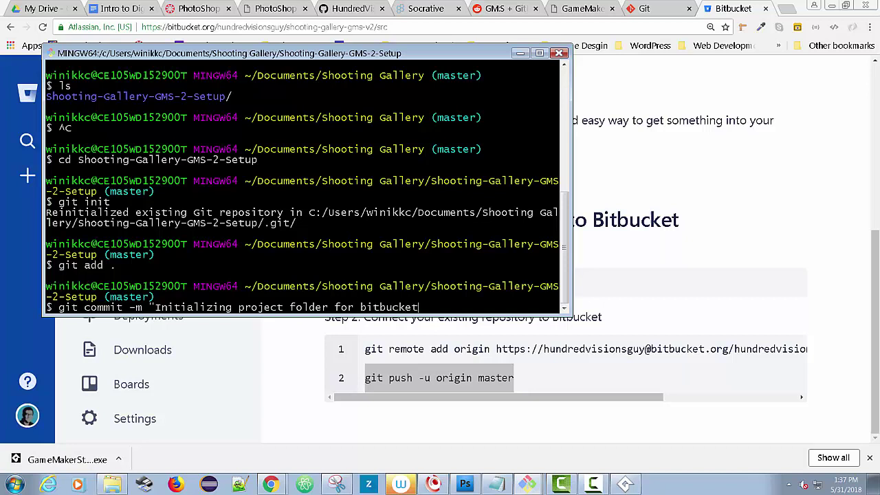
text(")
key(Return)
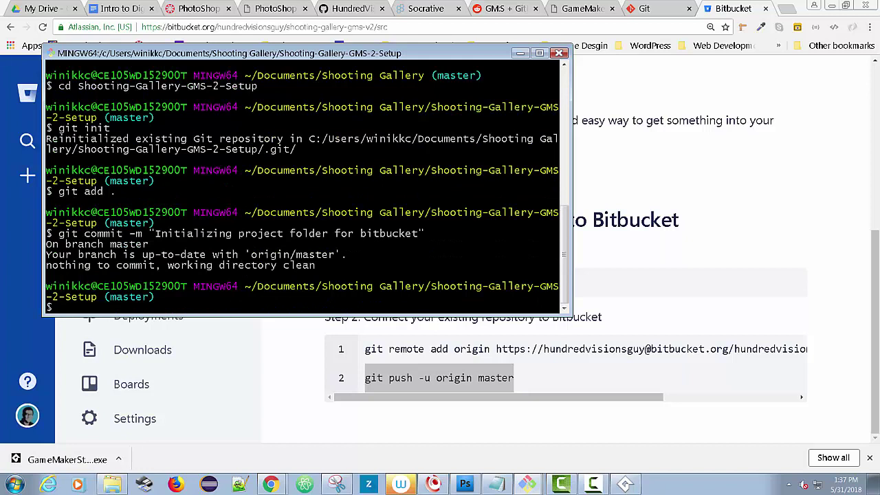
Re-run git remote add origin and git push -u origin master from command history
key(Up)
key(Up)
key(Up)
key(Up)
key(Up)
key(Up)
key(Up)
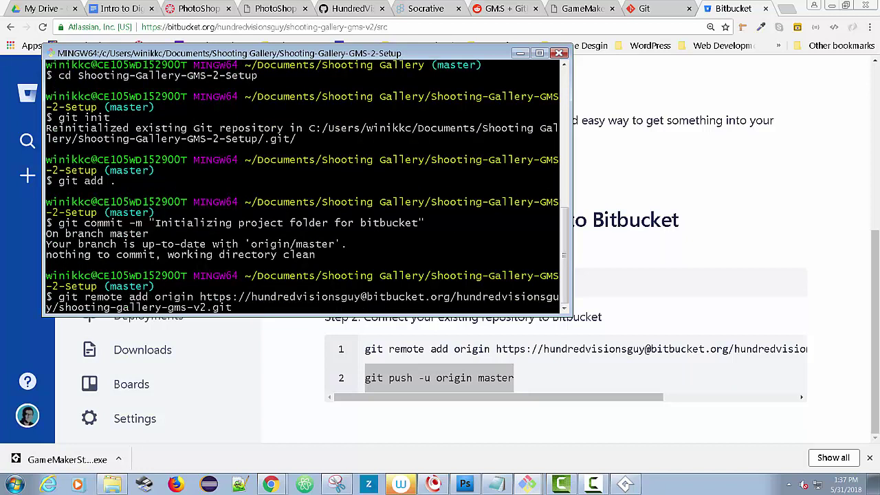
key(Return)
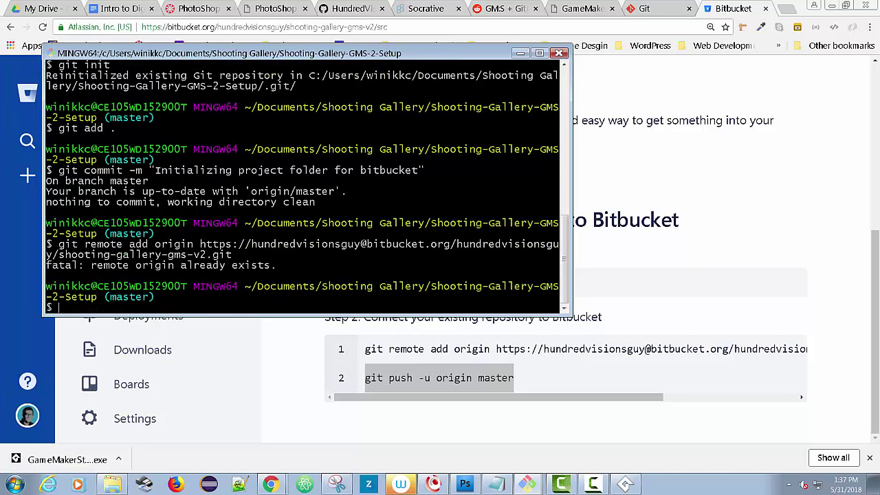
key(Up)
key(Up)
key(Up)
key(Up)
key(Up)
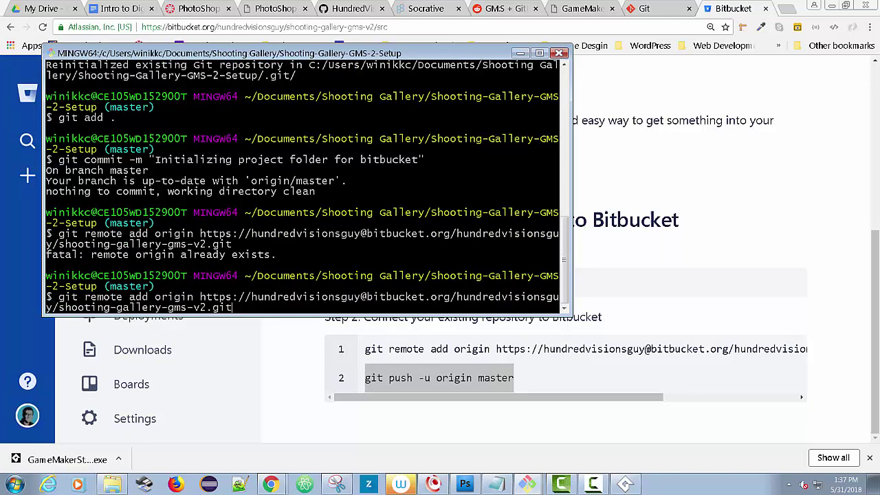
key(Up)
key(Up)
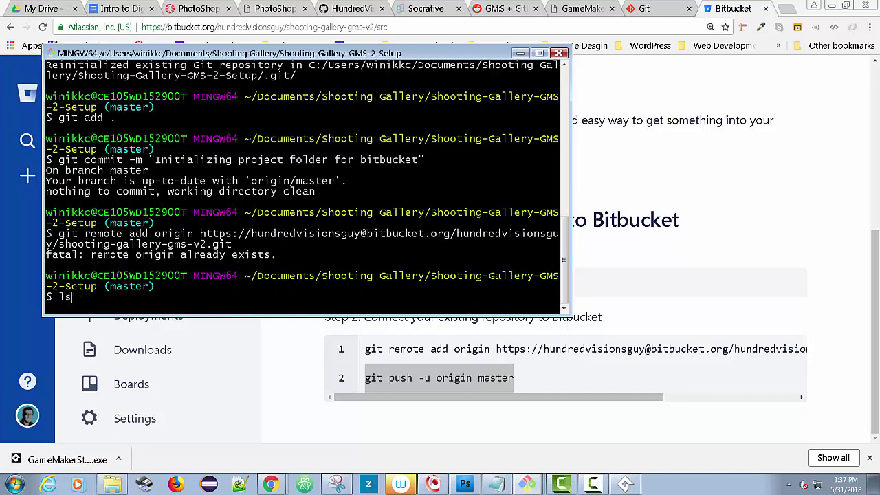
key(Return)
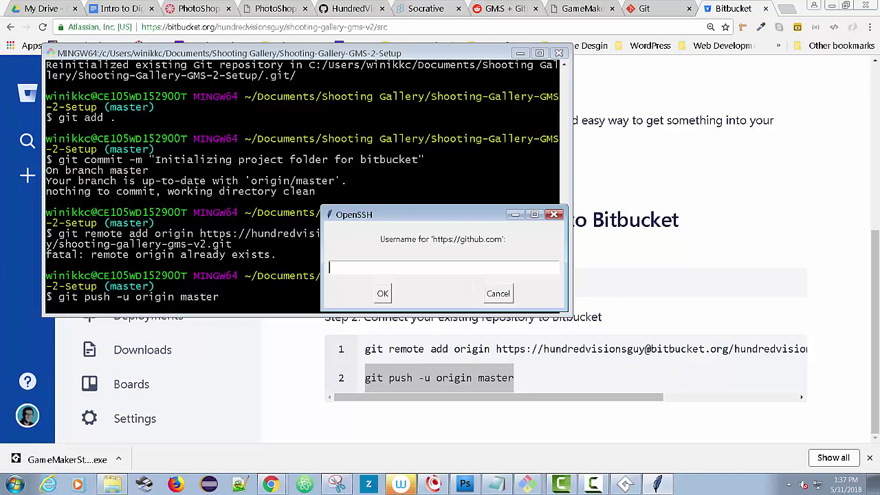
Dismiss the GitHub username prompt with an empty entry and bring the Explorer window forward
click(498, 294)
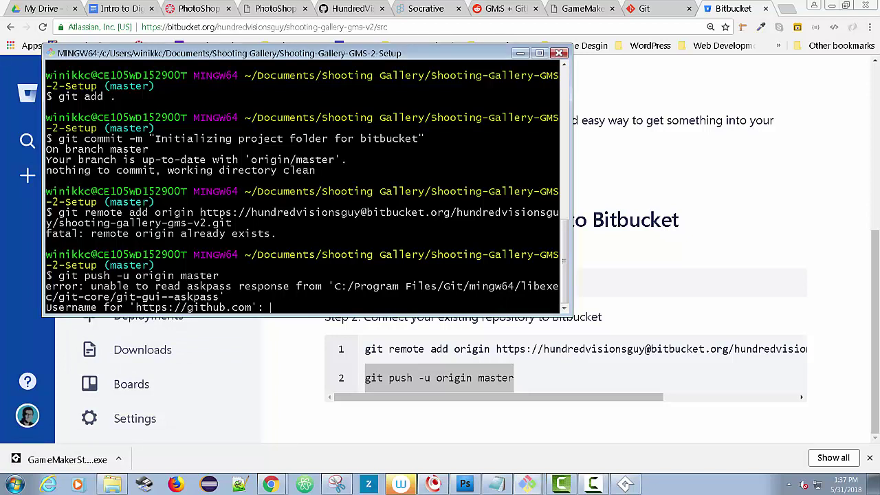
key(Return)
key(Return)
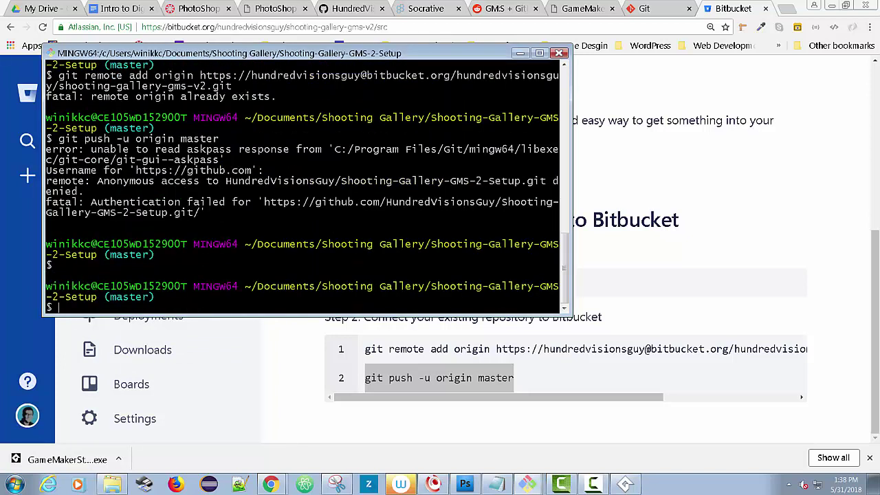
key(alt+Tab)
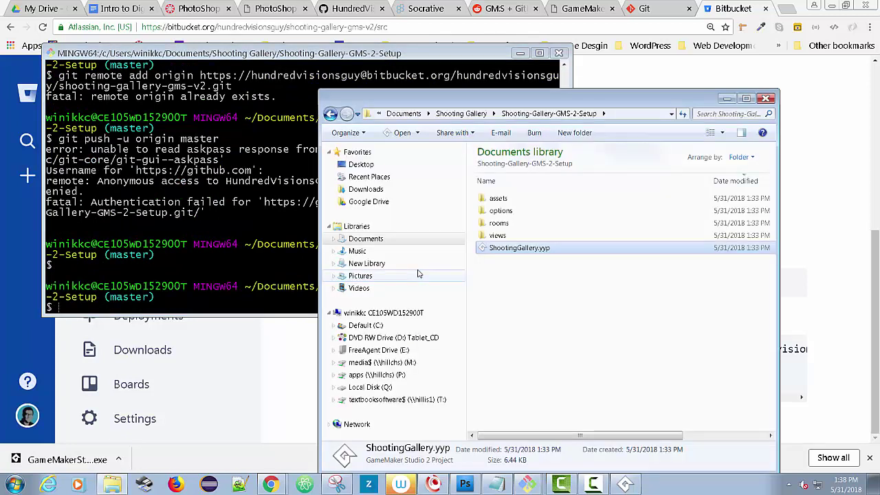
Show hidden files and delete the .git folder inside Shooting-Gallery-GMS-2-Setup
click(466, 115)
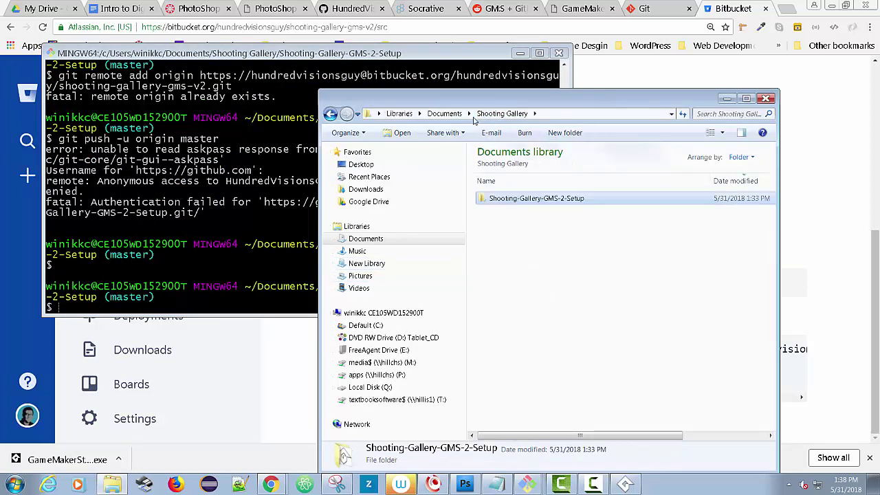
double_click(530, 199)
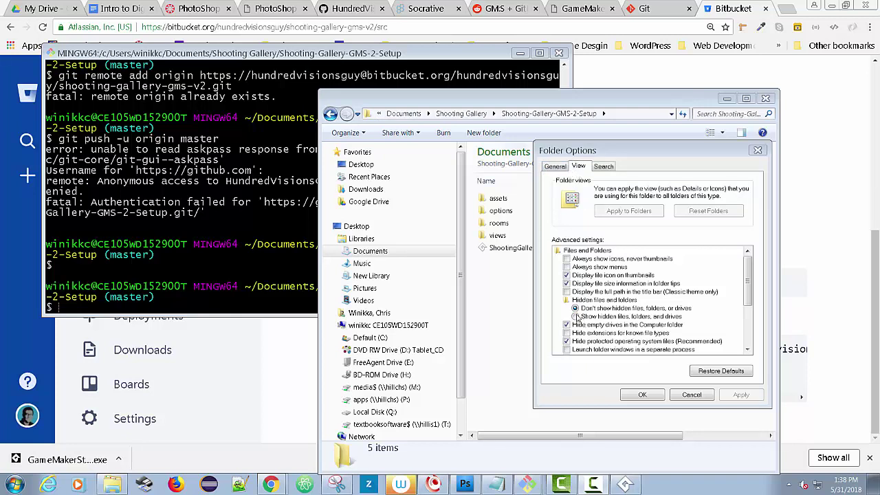
click(576, 316)
click(642, 395)
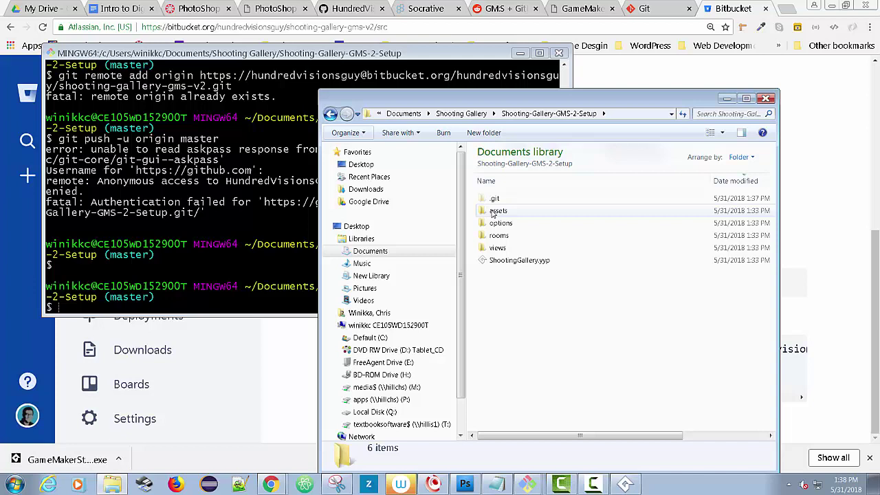
click(509, 199)
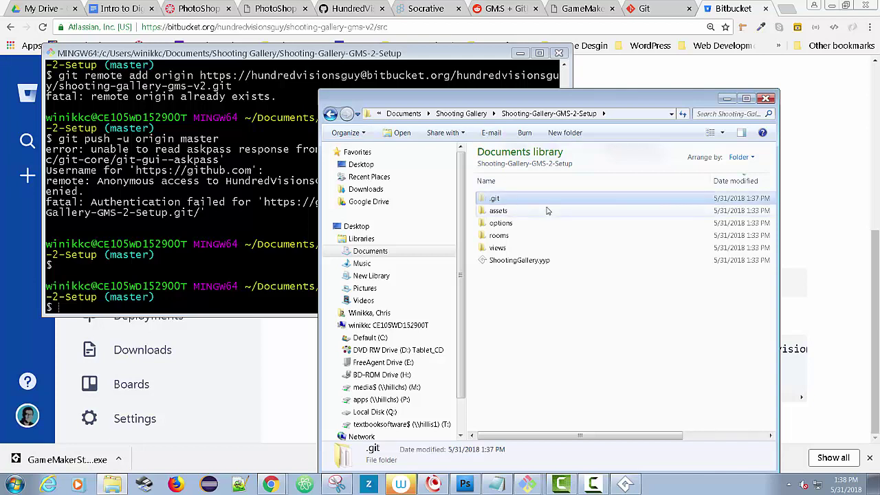
key(Delete)
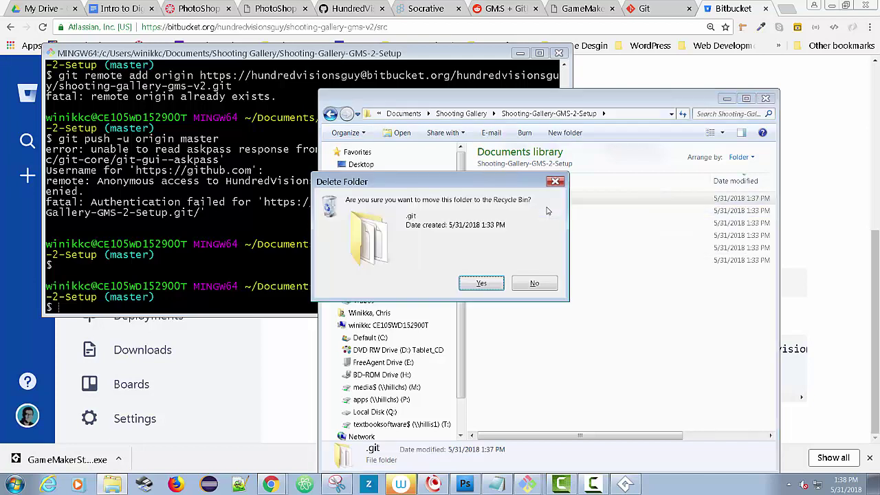
key(Return)
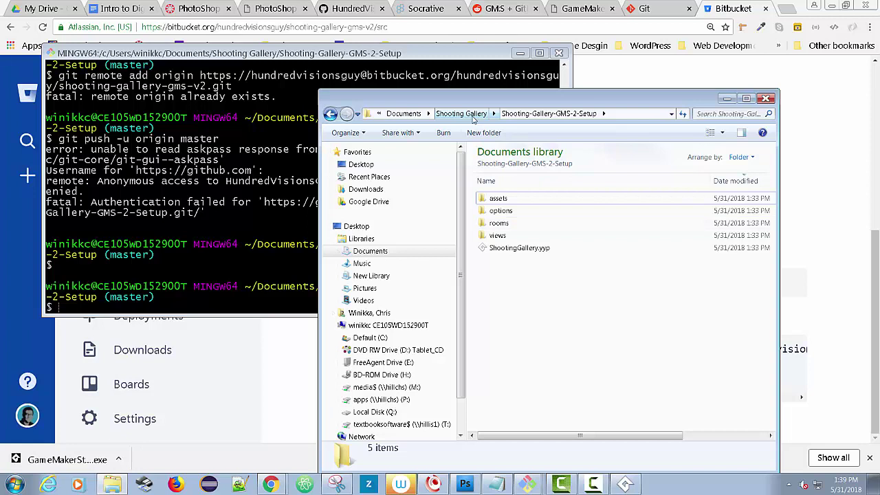
Delete the .git folder from the parent Shooting Gallery folder
click(473, 117)
click(492, 214)
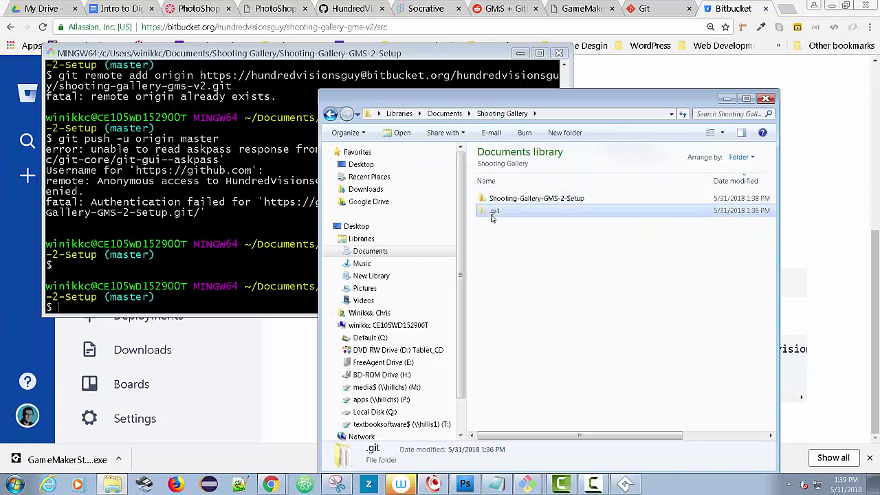
key(Delete)
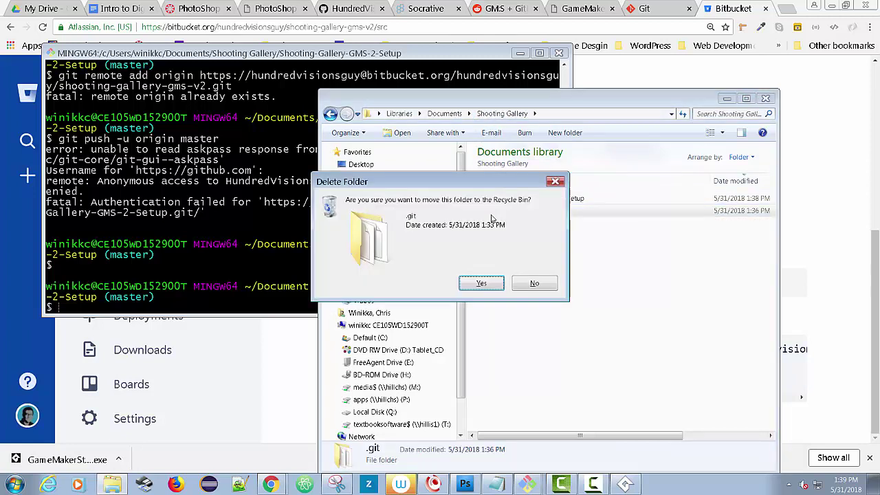
key(Return)
right_click(490, 201)
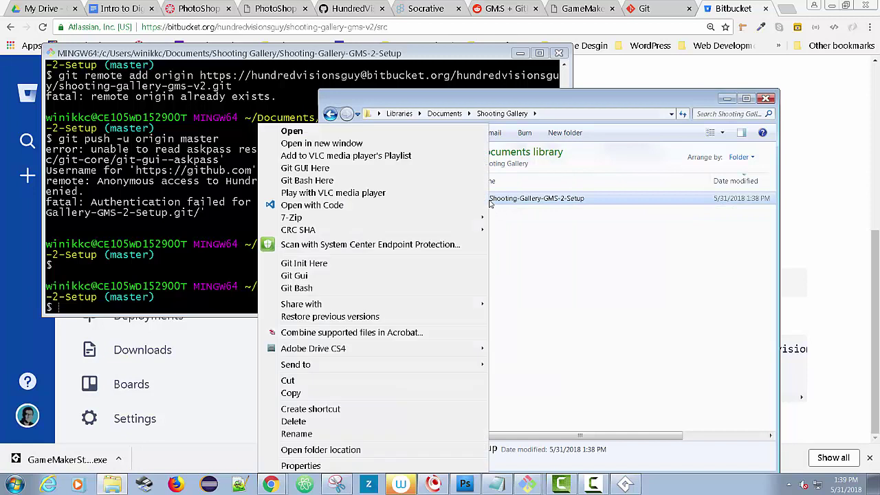
In a terminal in the project folder, run git init and git add . to stage all files
click(405, 180)
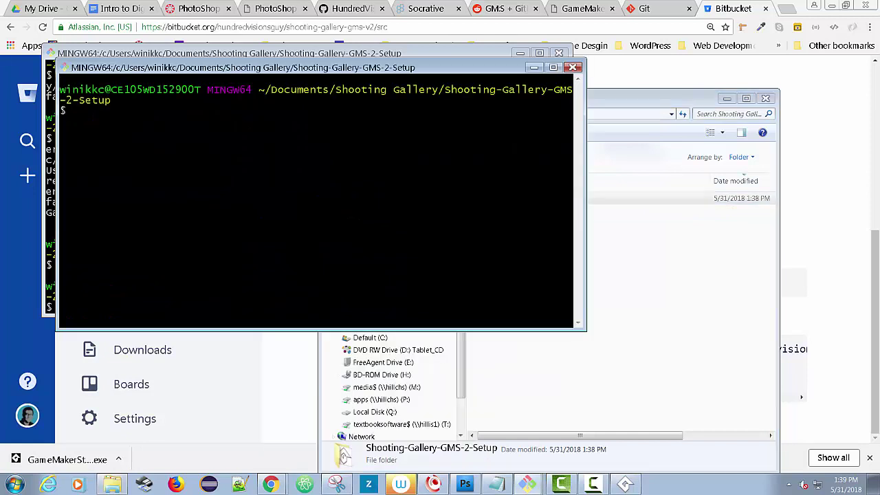
text(git init)
key(Return)
text(g)
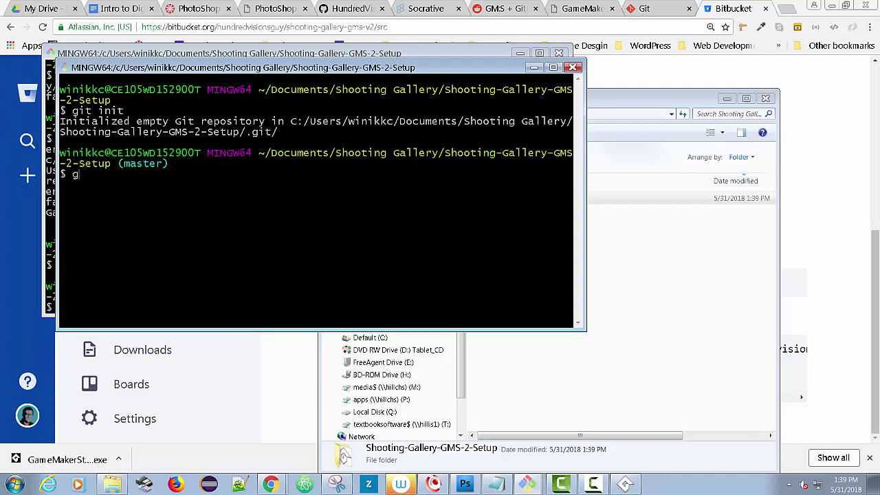
text(it add .)
key(Return)
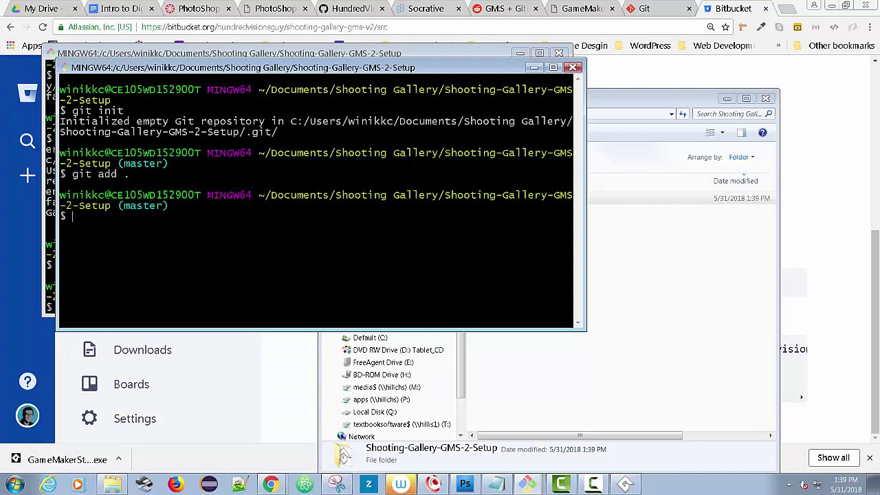
Commit the staged files with the message "initializing project files and assets"
text(git)
key(BackSpace)
key(BackSpace)
key(BackSpace)
key(Up)
key(Up)
key(Up)
key(Up)
key(Up)
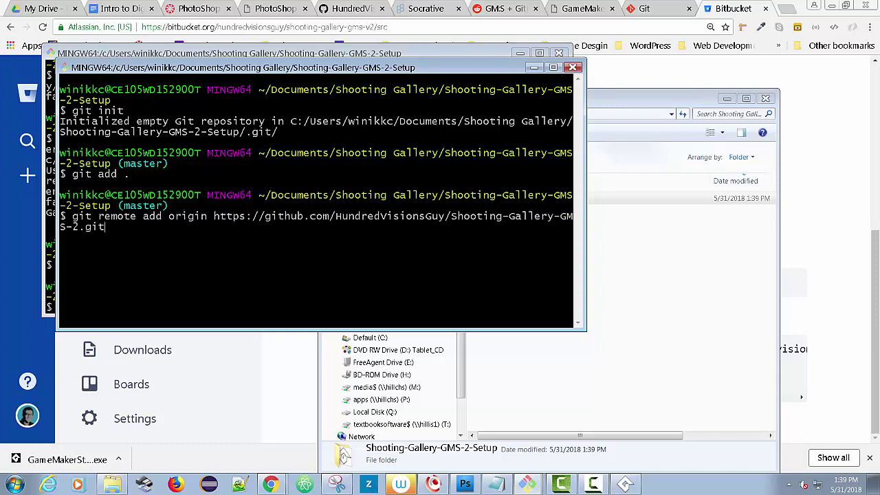
key(Up)
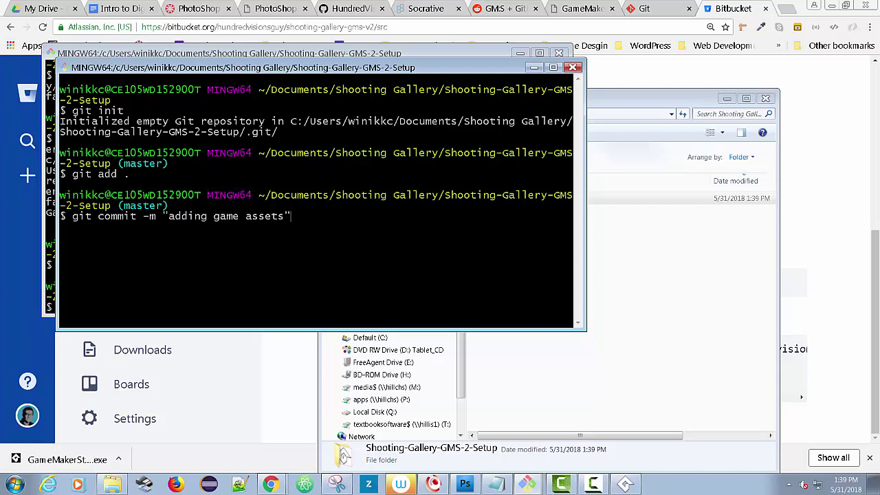
key(BackSpace)
key(BackSpace)
key(BackSpace)
key(BackSpace)
key(BackSpace)
key(BackSpace)
key(BackSpace)
key(BackSpace)
key(BackSpace)
key(BackSpace)
key(BackSpace)
key(BackSpace)
key(BackSpace)
key(BackSpace)
key(BackSpace)
key(BackSpace)
key(BackSpace)
key(BackSpace)
key(BackSpace)
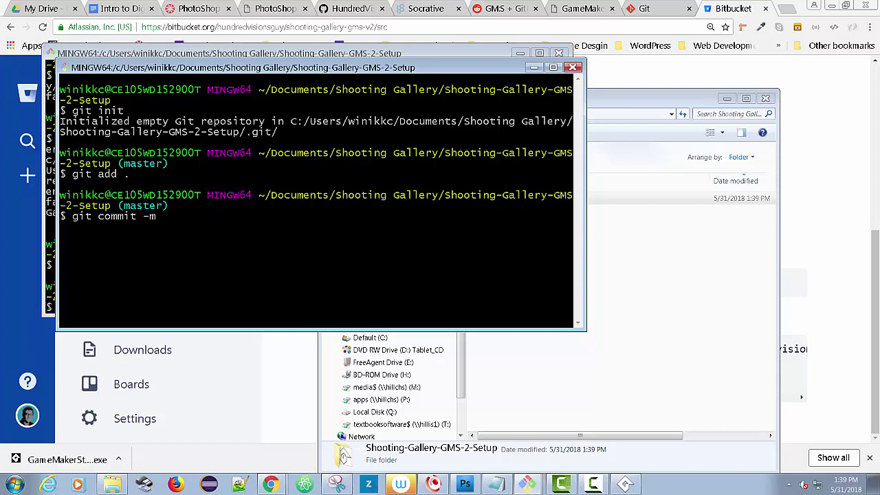
text(initializing proje)
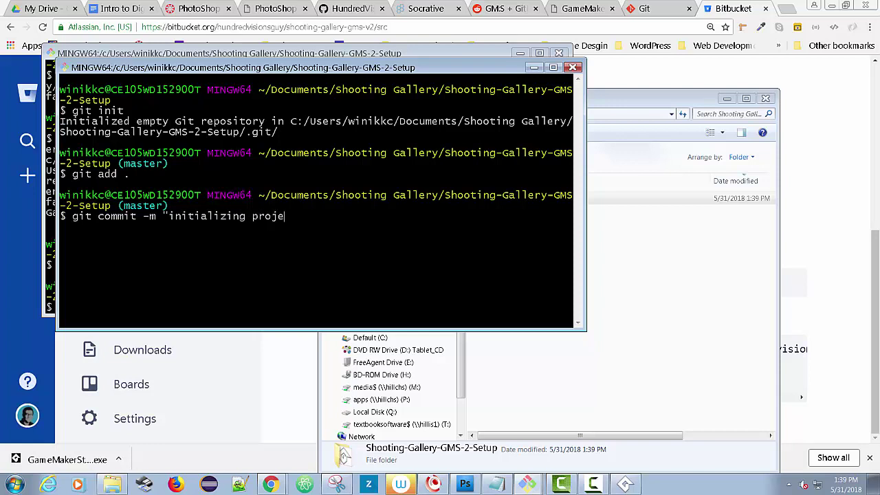
text(ct files and assets)
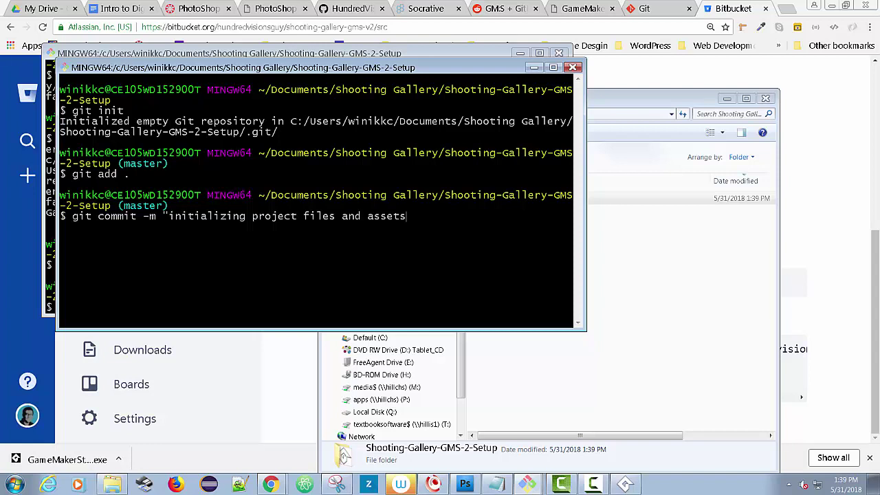
key(Return)
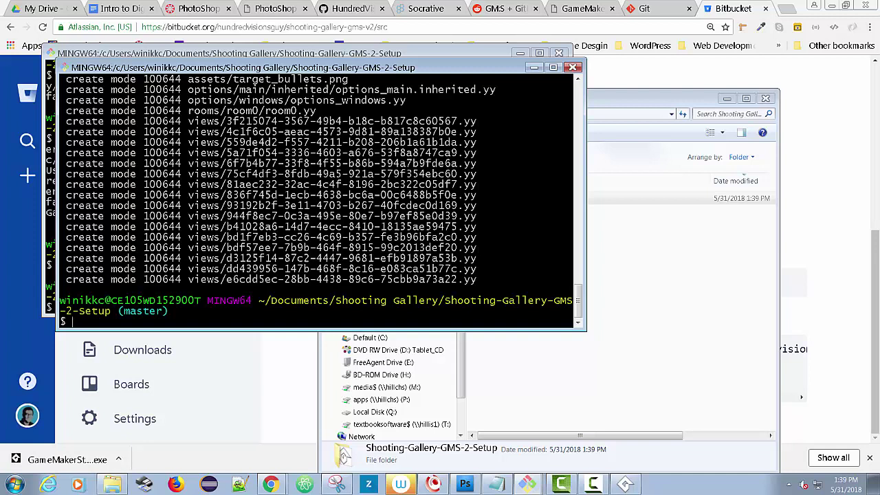
Browse back through command history, then clear the prompt
key(Up)
key(Up)
key(Up)
key(Up)
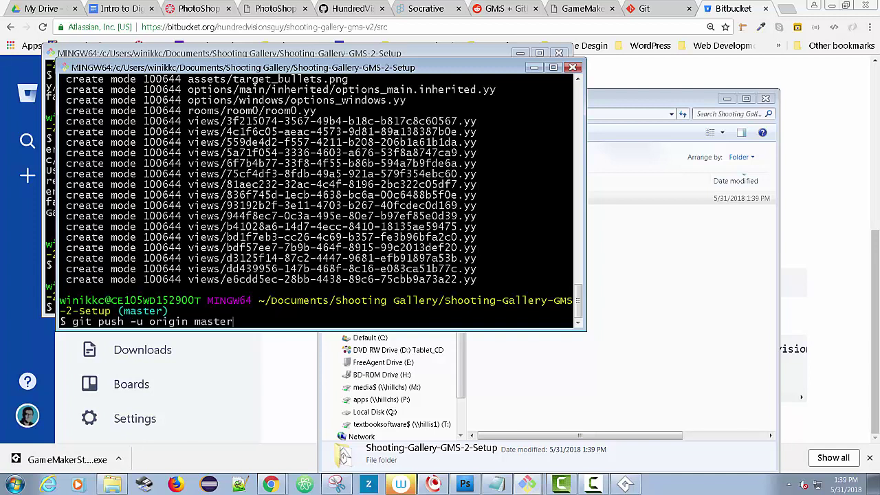
key(Up)
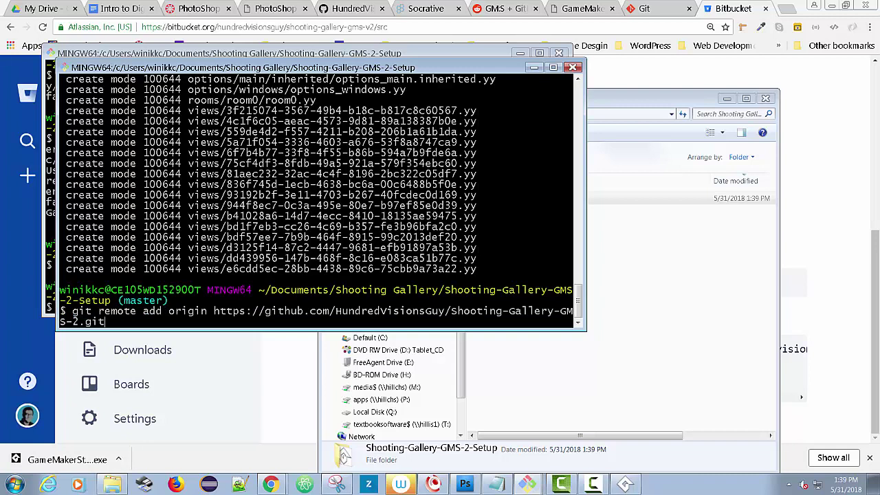
key(Up)
key(Up)
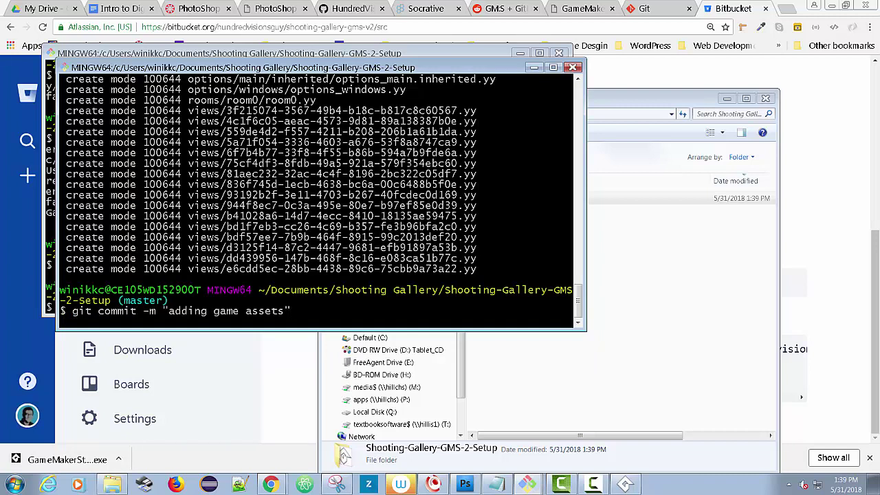
key(BackSpace)
key(BackSpace)
key(BackSpace)
key(BackSpace)
key(BackSpace)
key(BackSpace)
key(BackSpace)
key(BackSpace)
key(BackSpace)
key(BackSpace)
key(BackSpace)
key(BackSpace)
key(BackSpace)
key(BackSpace)
key(BackSpace)
key(BackSpace)
key(BackSpace)
key(BackSpace)
key(BackSpace)
key(BackSpace)
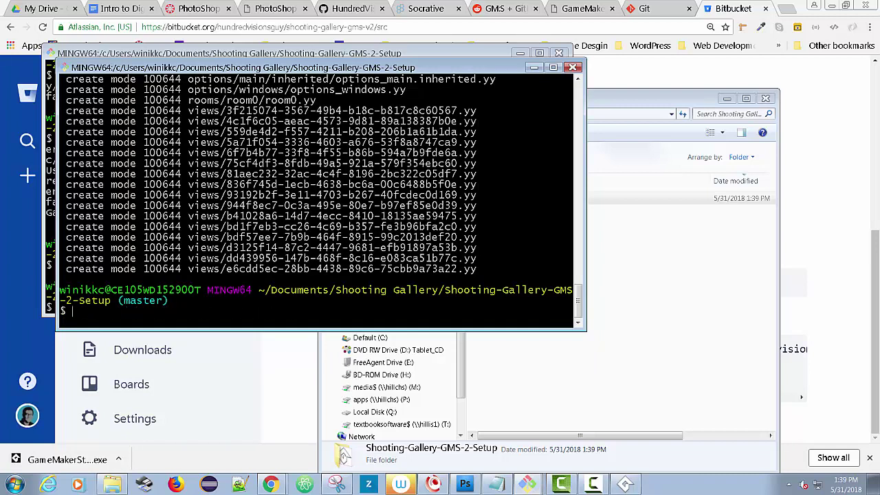
Copy the git remote add origin command from Bitbucket and run it in Git Bash
click(832, 295)
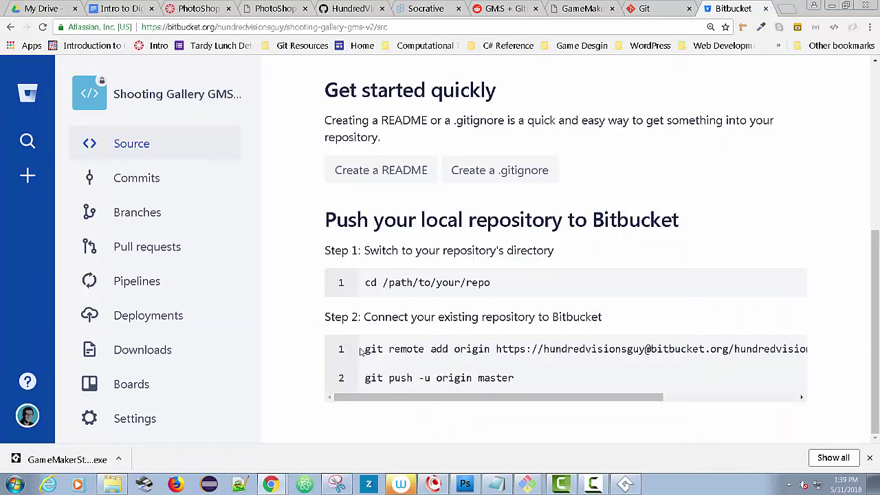
drag(369, 349, 798, 351)
key(ctrl+c)
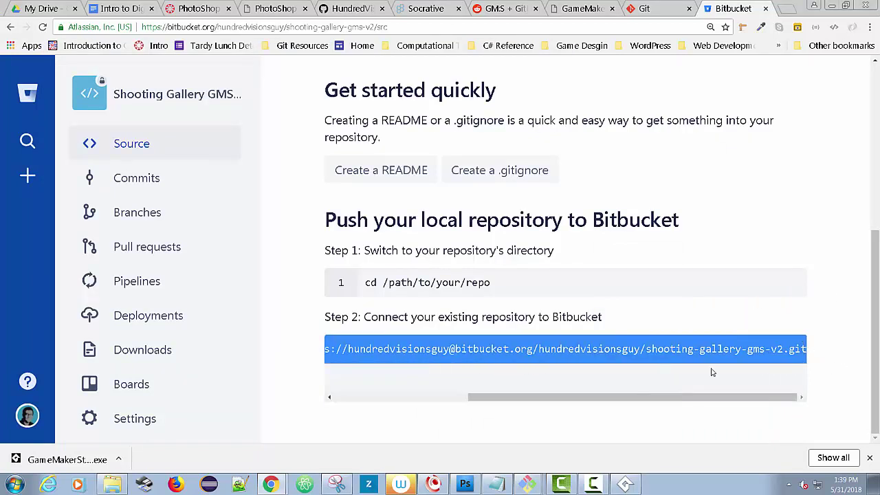
key(alt+Tab)
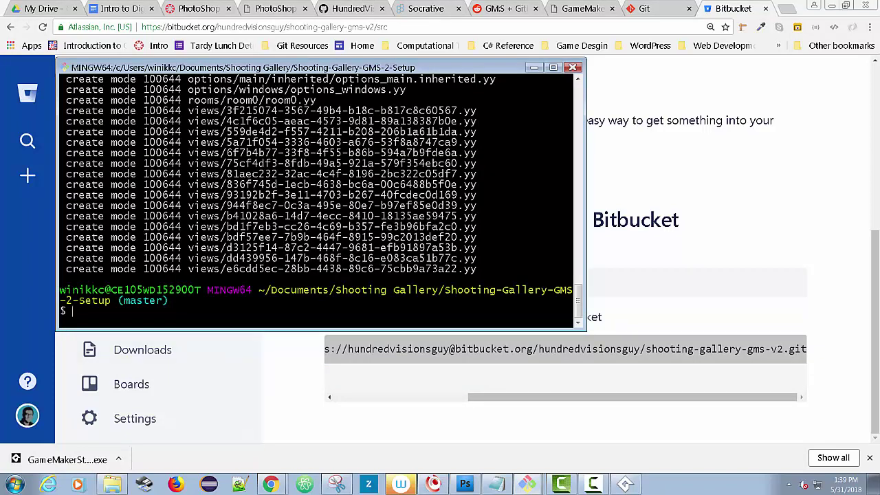
right_click(240, 310)
click(275, 347)
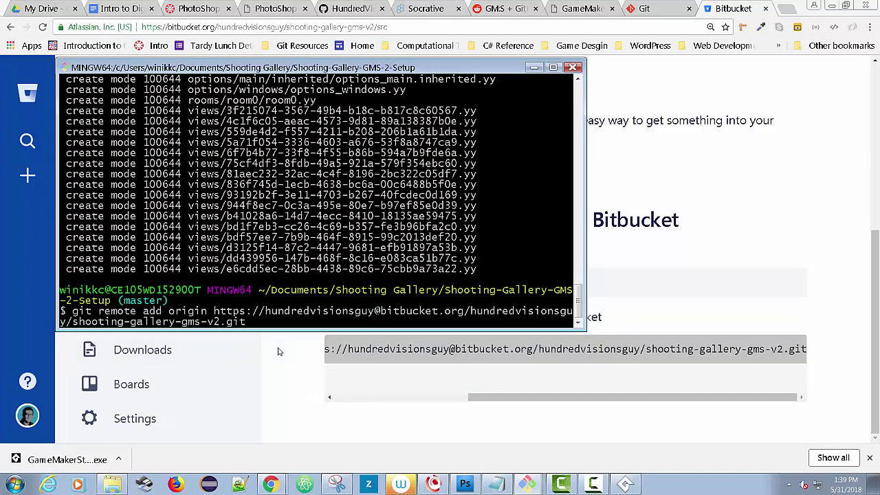
key(Return)
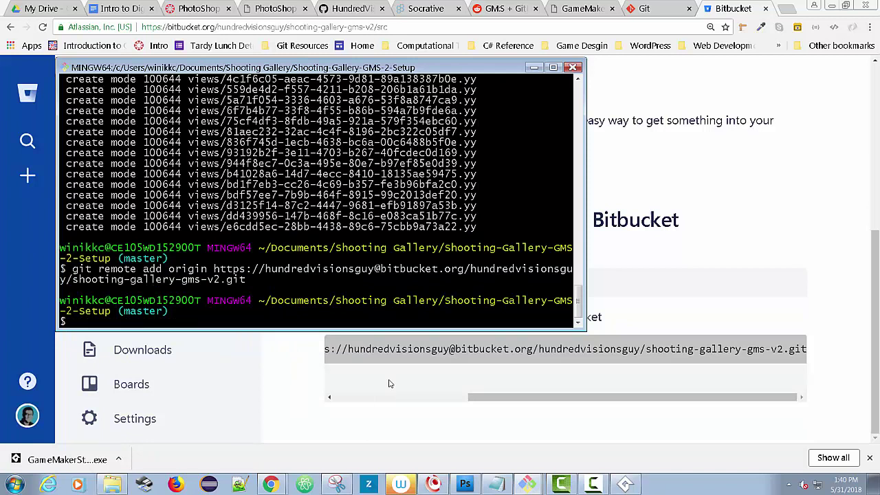
Run git push -u origin master with the account password, pushing 157 objects to Bitbucket
text(git push -u origin master)
key(Return)
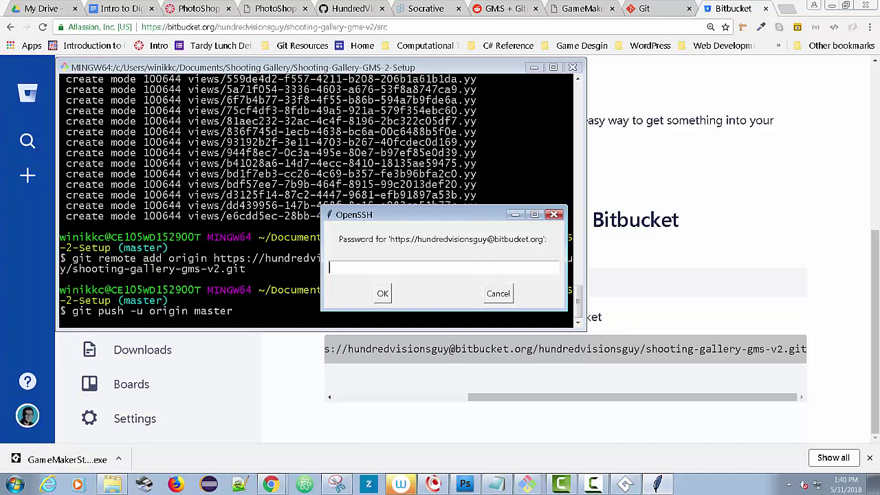
key(Return)
key(Up)
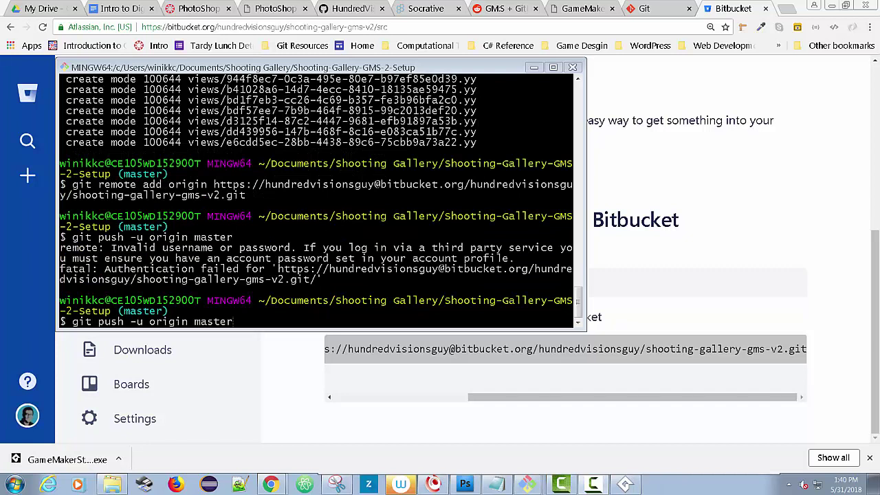
key(Return)
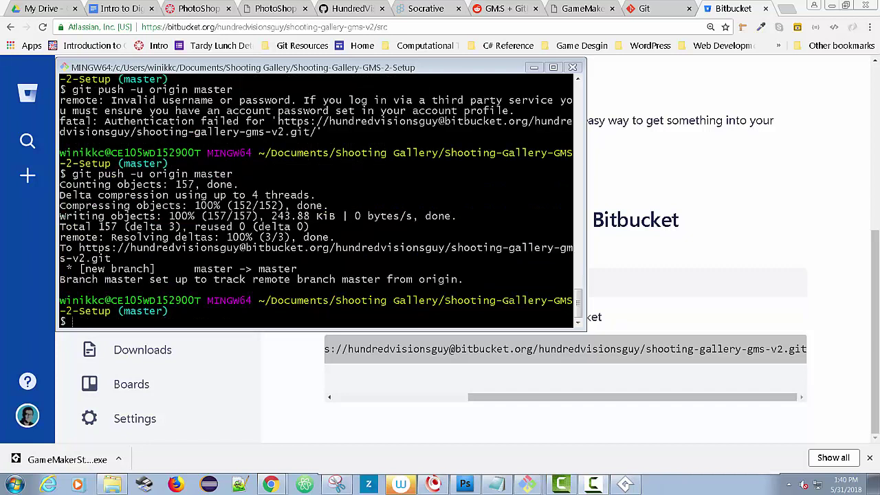
drag(60, 184, 344, 285)
Reload the Bitbucket Source page to list assets, options, rooms, views and ShootingGallery.yyp
click(315, 369)
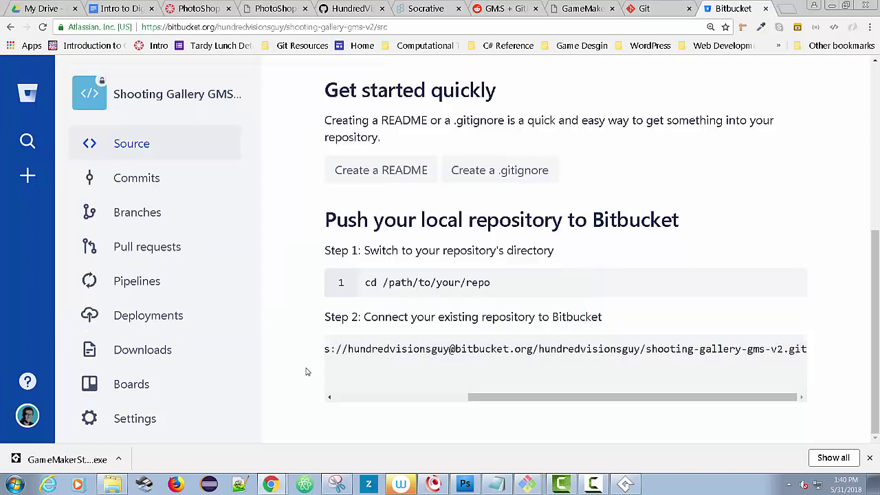
click(43, 27)
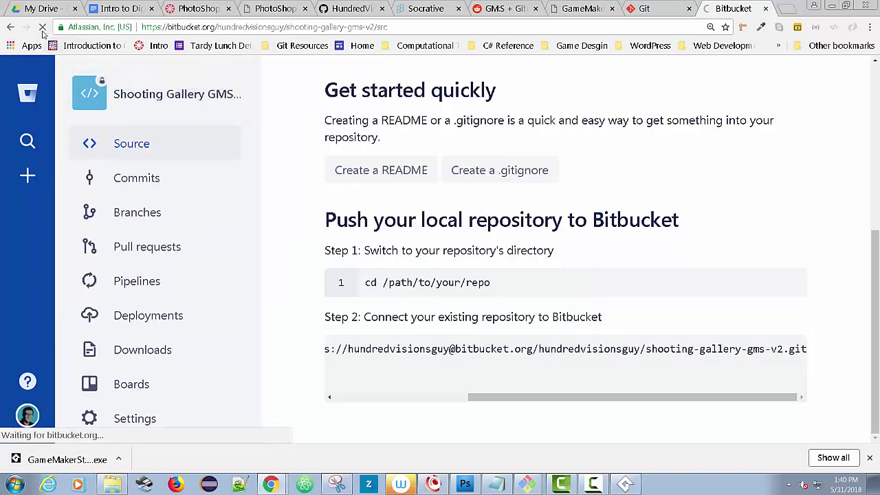
scroll(461, 246, down, 2)
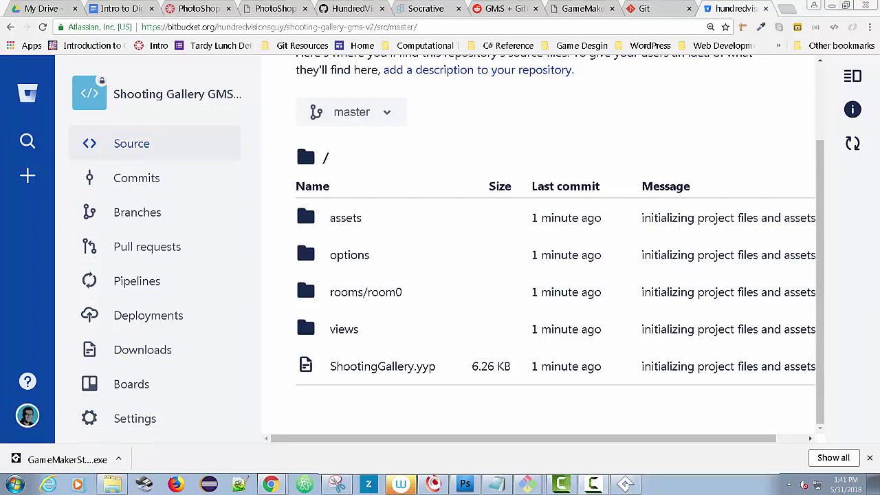
key(alt+Tab)
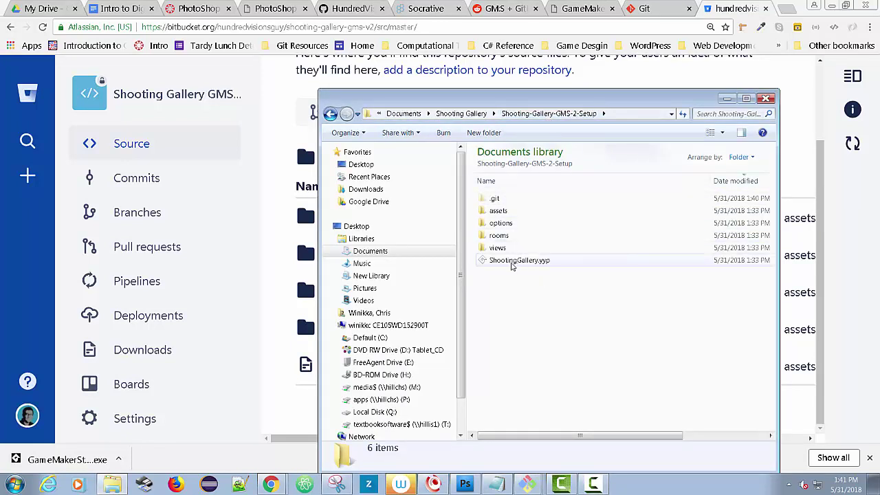
Open ShootingGallery.yyp from the Shooting-Gallery-GMS-2-Setup folder in GameMaker Studio 2
click(529, 265)
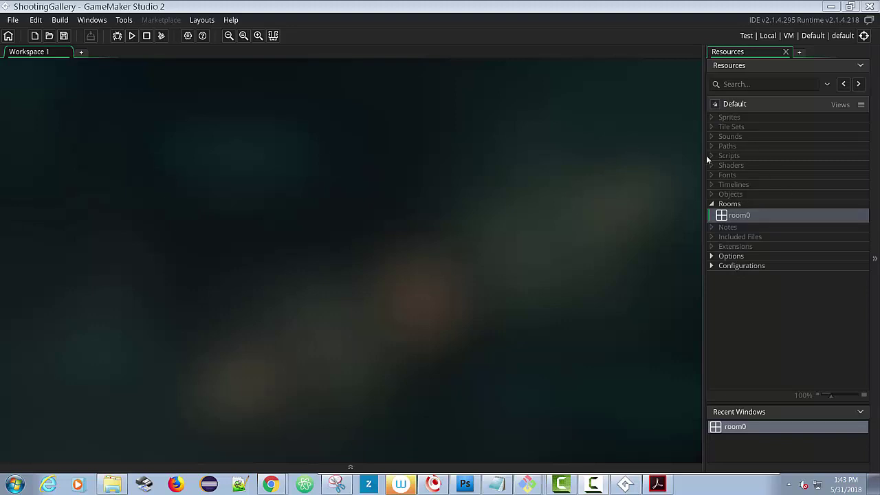
Create a new sprite from bg_curtain.png, bg_water.png and bg_wood.png in the assets folder
click(712, 118)
right_click(728, 119)
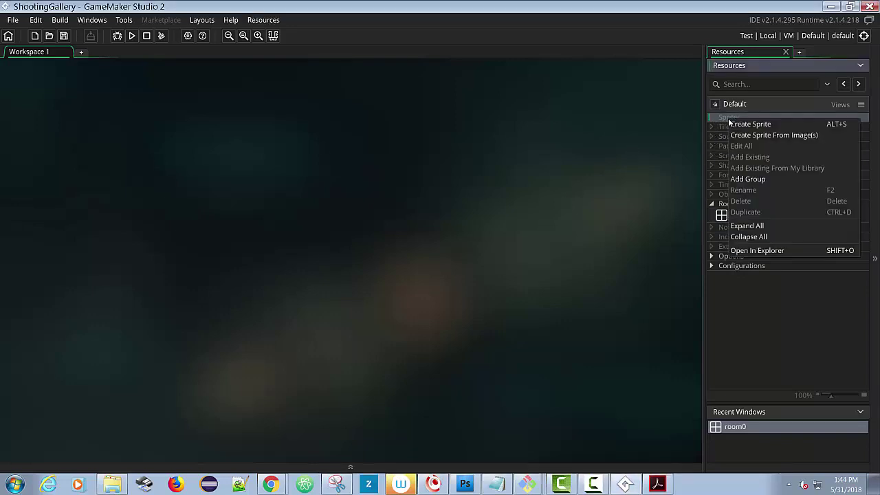
click(773, 135)
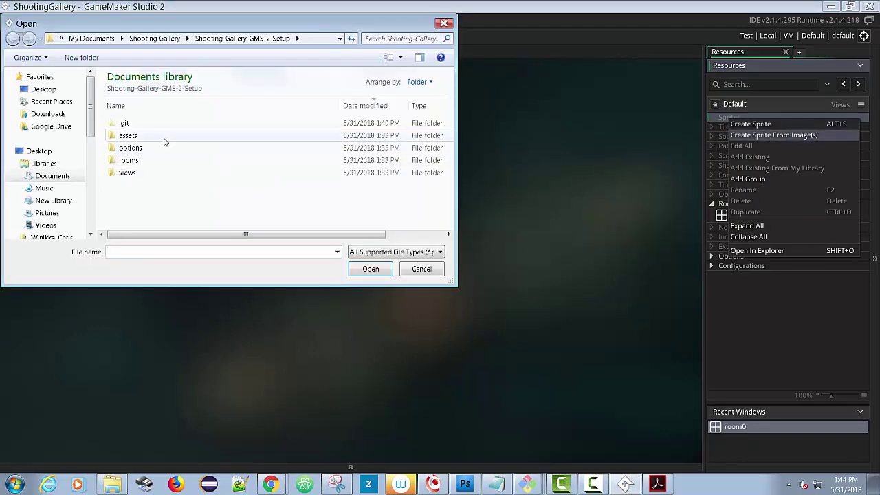
double_click(128, 135)
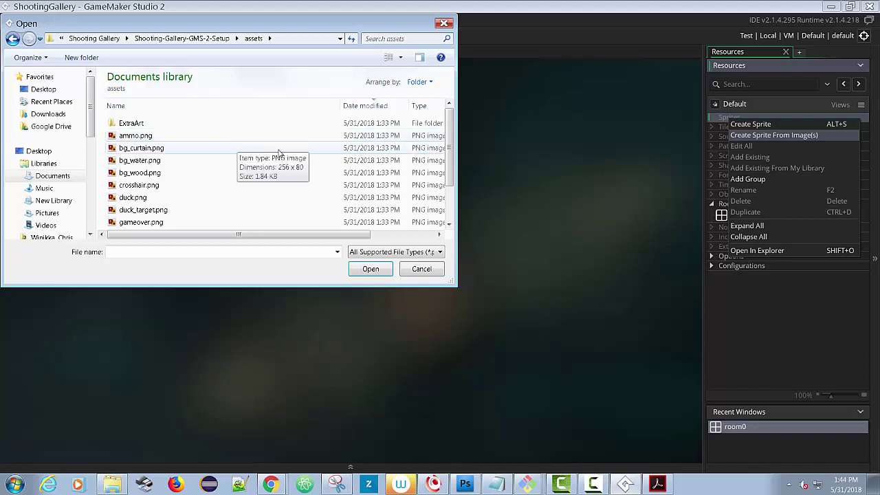
click(162, 149)
shift+click(165, 173)
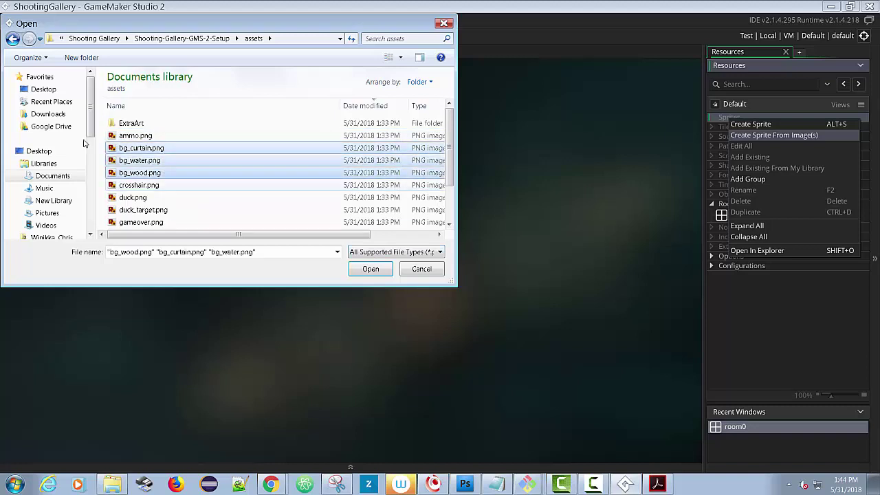
click(371, 269)
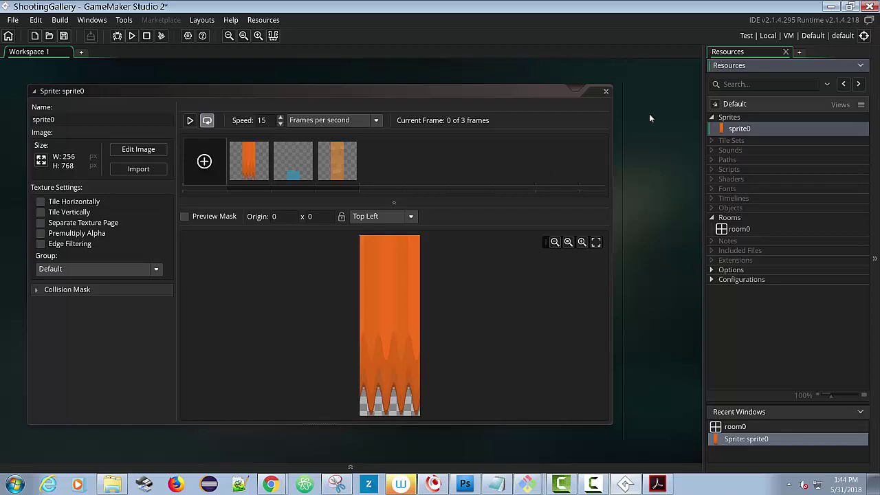
Delete the water and wood frames, leaving only the orange curtain frame
click(298, 165)
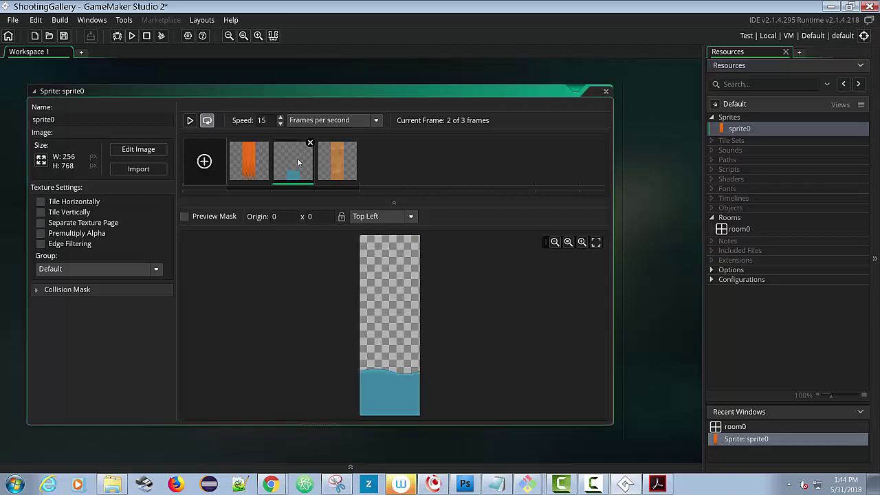
click(309, 144)
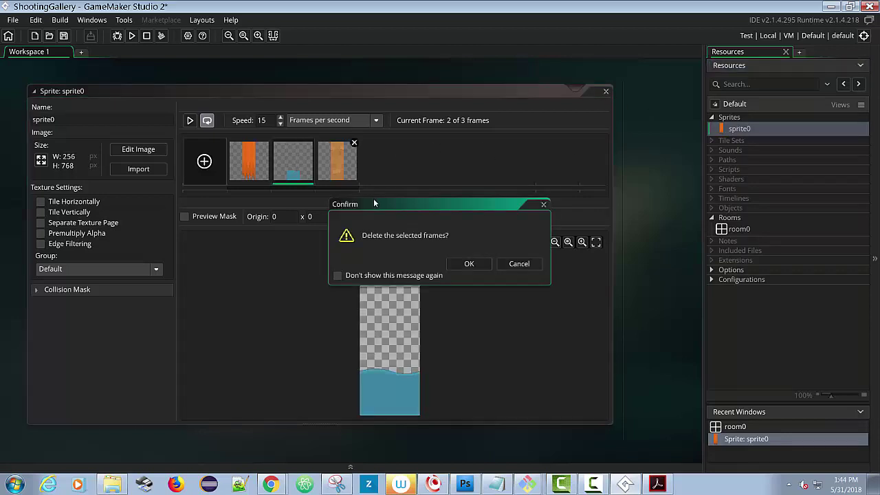
click(455, 265)
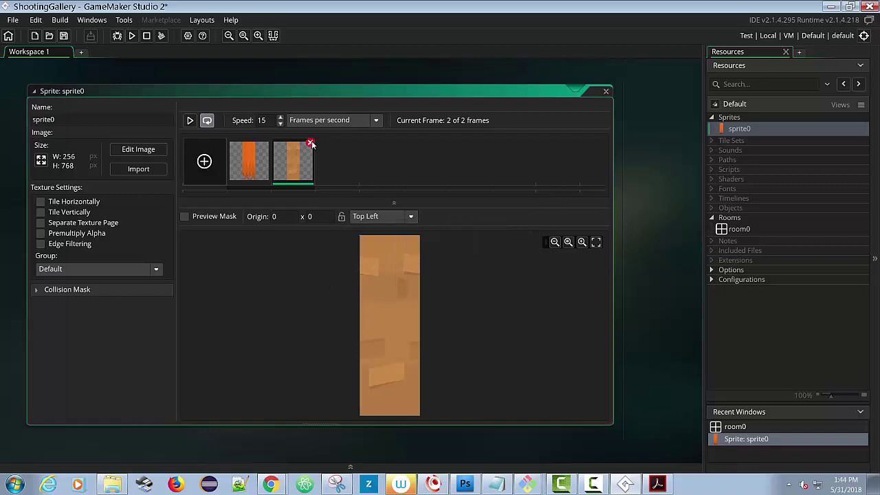
click(309, 143)
click(459, 265)
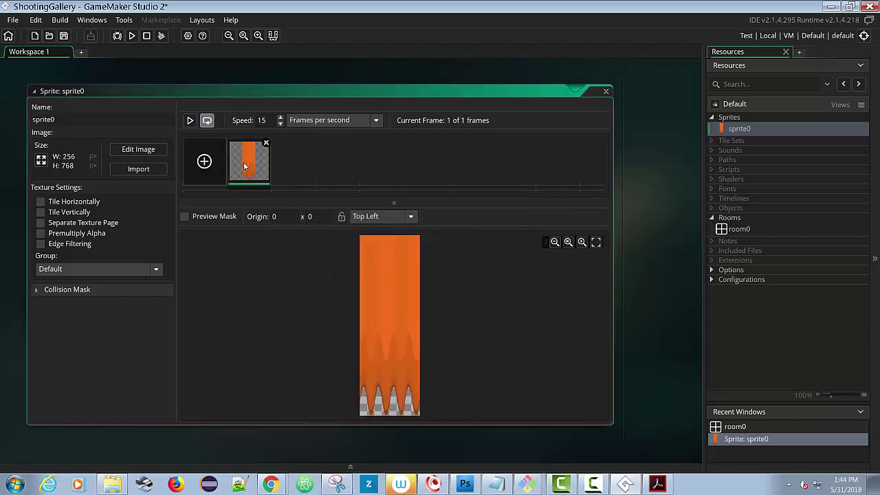
Rename the sprite from sprite0 to bg_curtain
click(57, 120)
drag(58, 119, 28, 121)
text(bg_curtain)
key(Return)
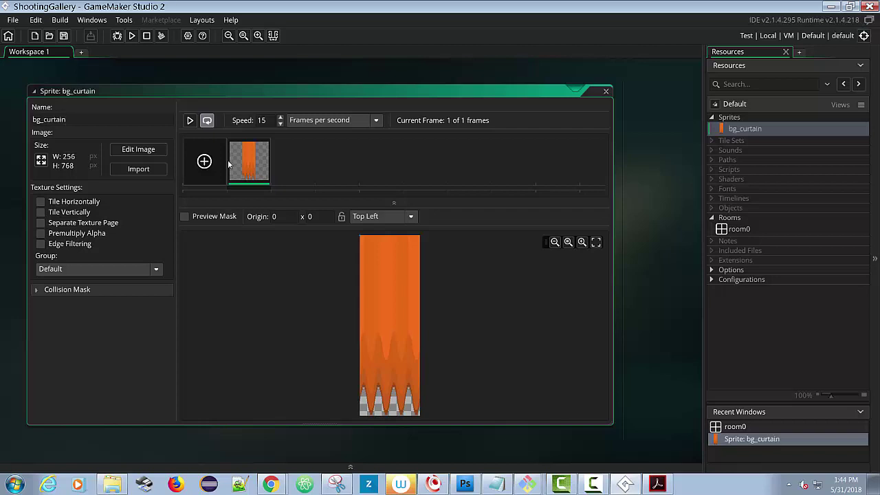
Create an empty sprite1 in the Sprites group and close its editor
right_click(729, 117)
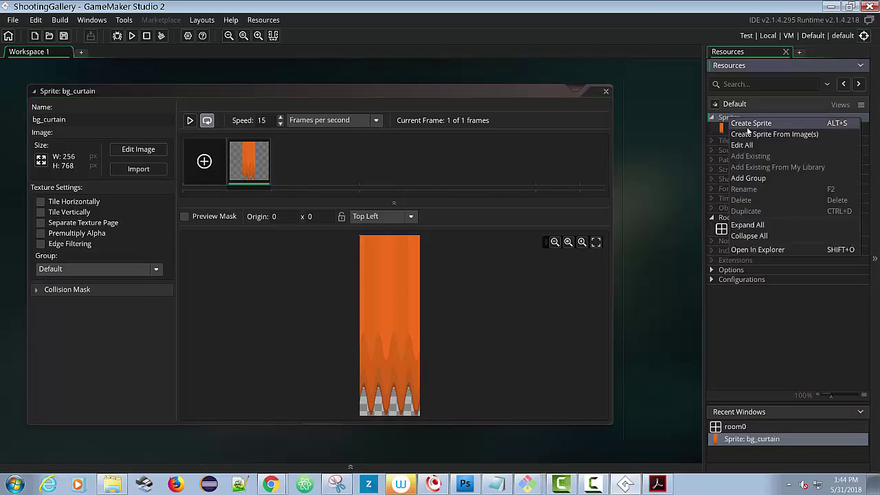
click(747, 126)
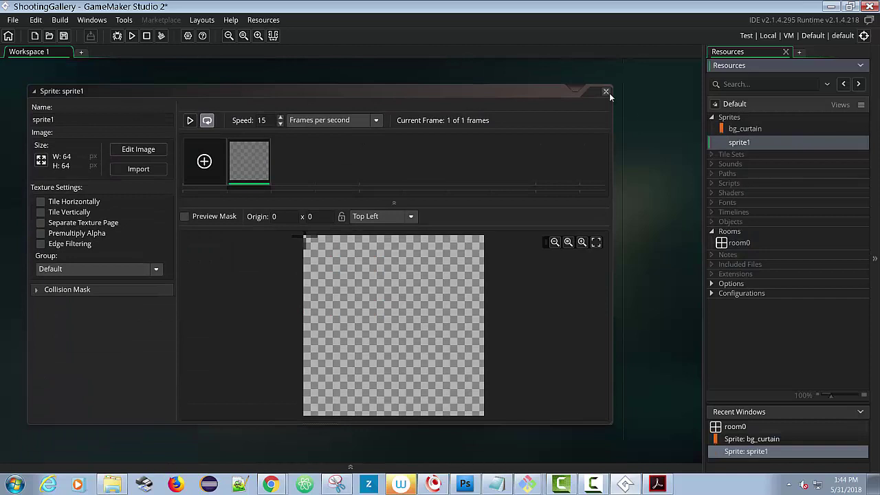
click(606, 92)
Create a sprite from bg_water.png and name it bg_water
right_click(730, 118)
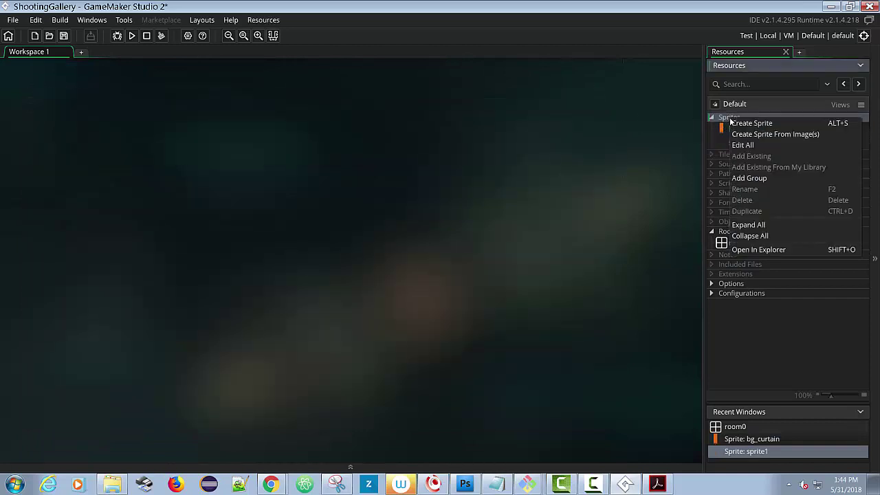
click(763, 136)
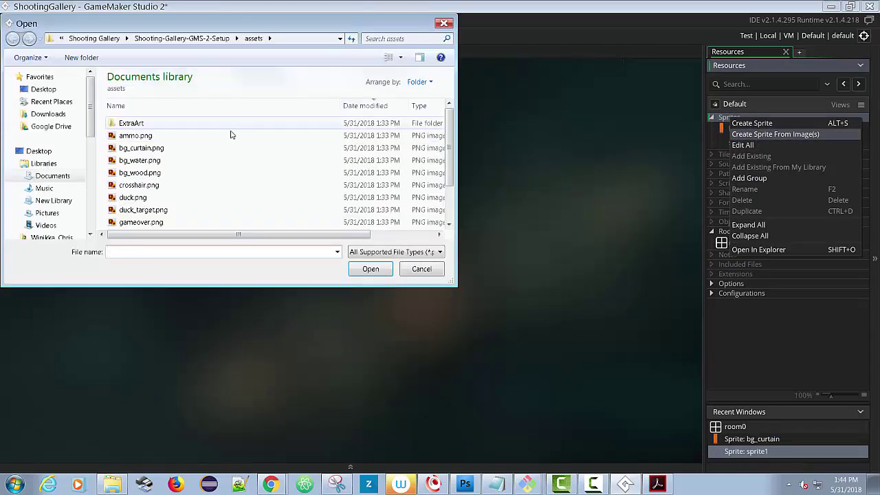
click(136, 160)
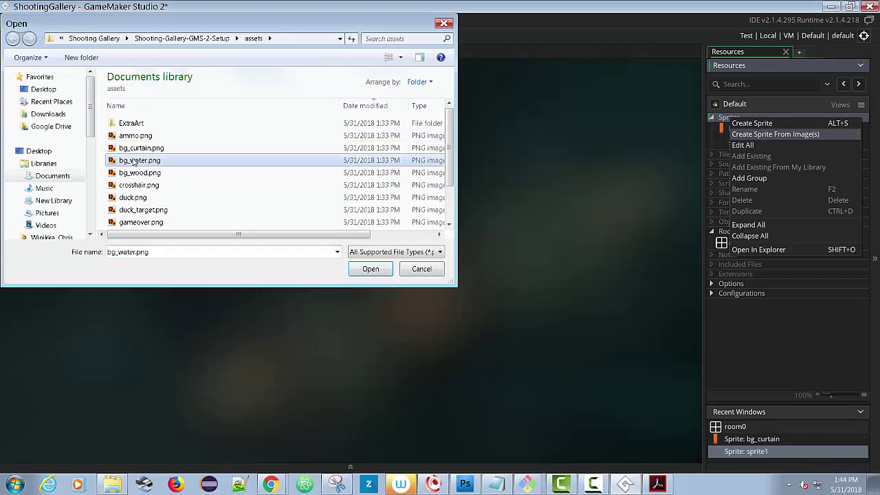
double_click(135, 161)
click(100, 119)
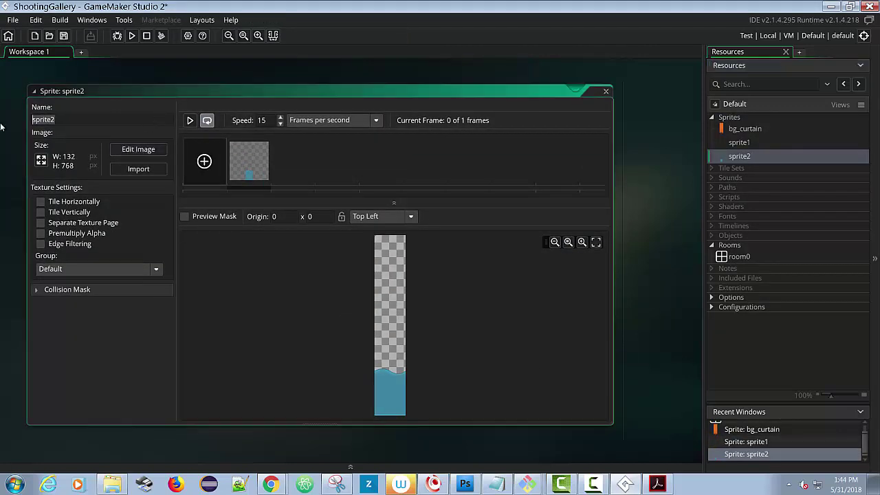
text(bg_water)
click(748, 132)
Create a sprite from bg_wood.png and rename it from sprite3 to bg_wood
right_click(740, 120)
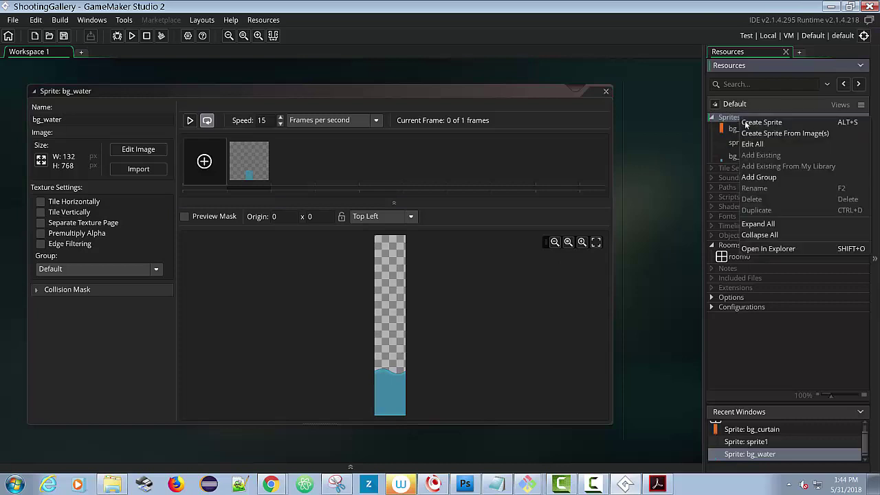
click(756, 132)
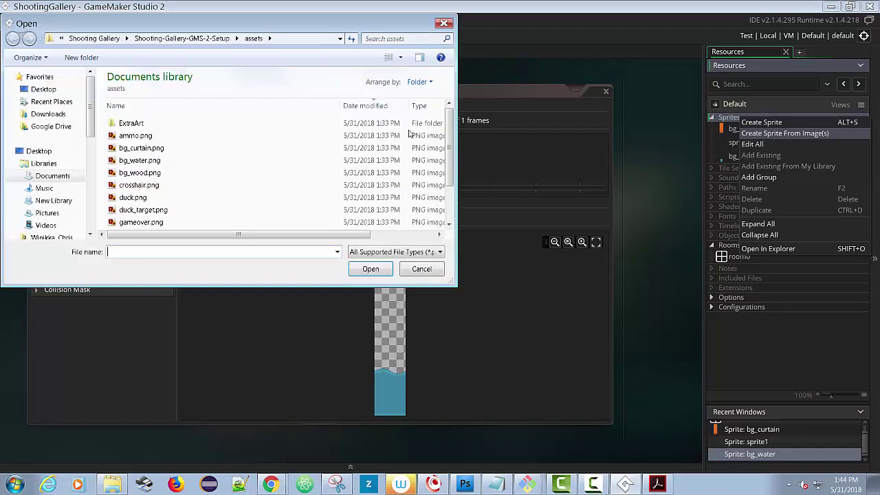
double_click(165, 173)
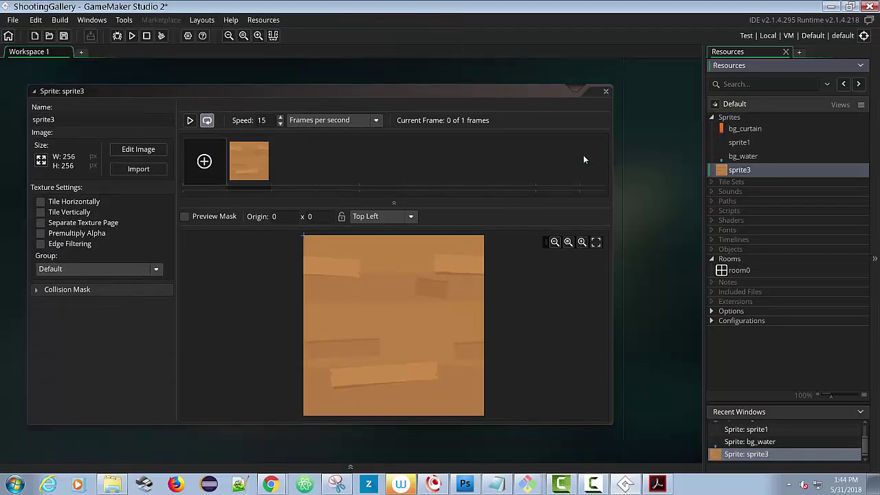
double_click(41, 119)
key(BackSpace)
text(b)
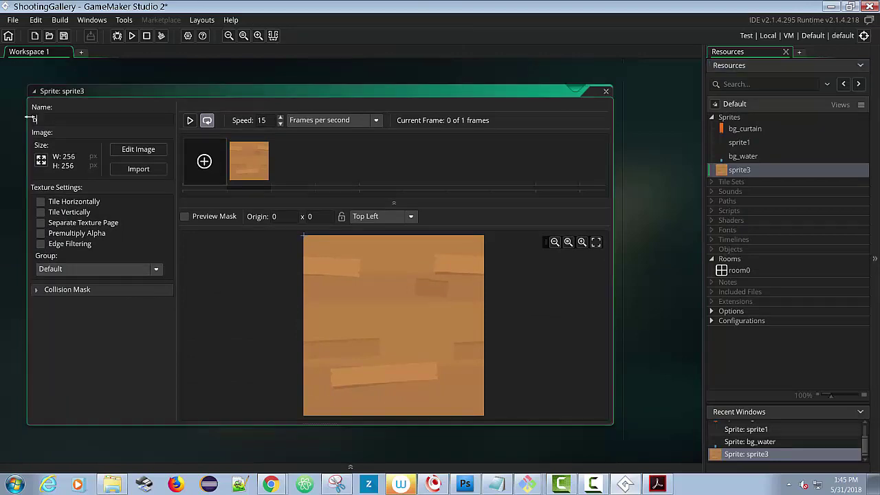
text(g_wood)
key(Return)
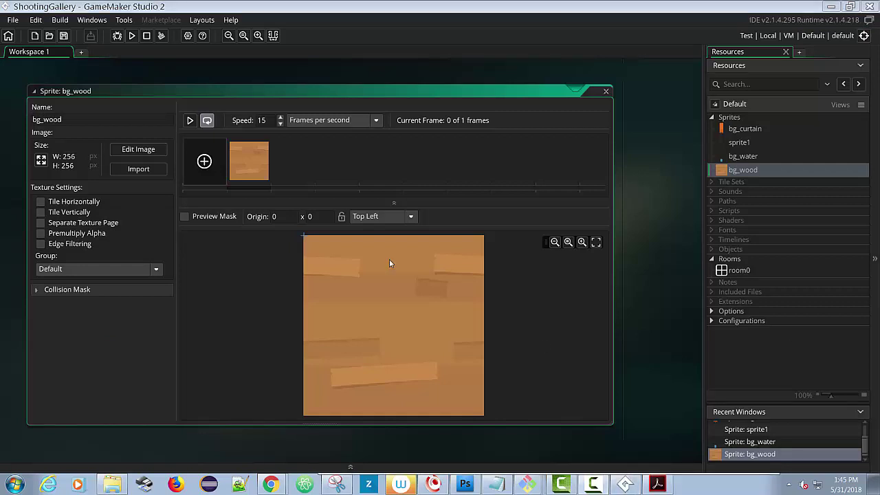
Delete the unused sprite1 and select room0 in the resources
right_click(748, 143)
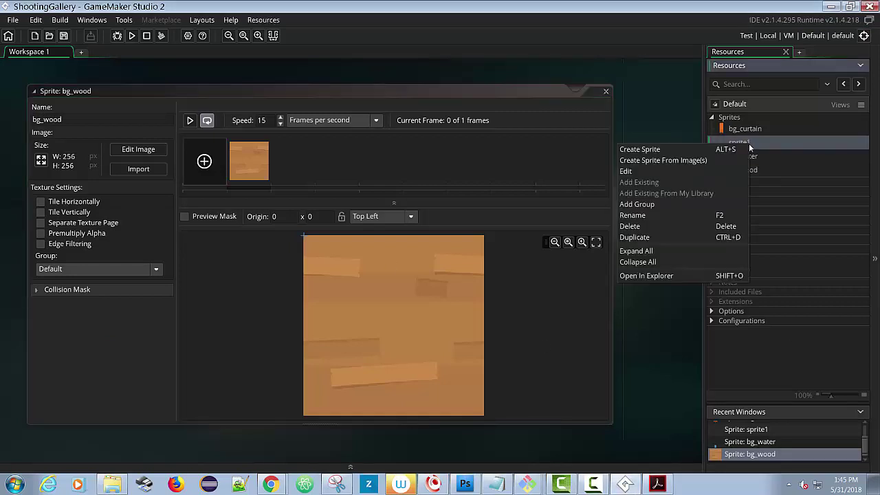
click(664, 226)
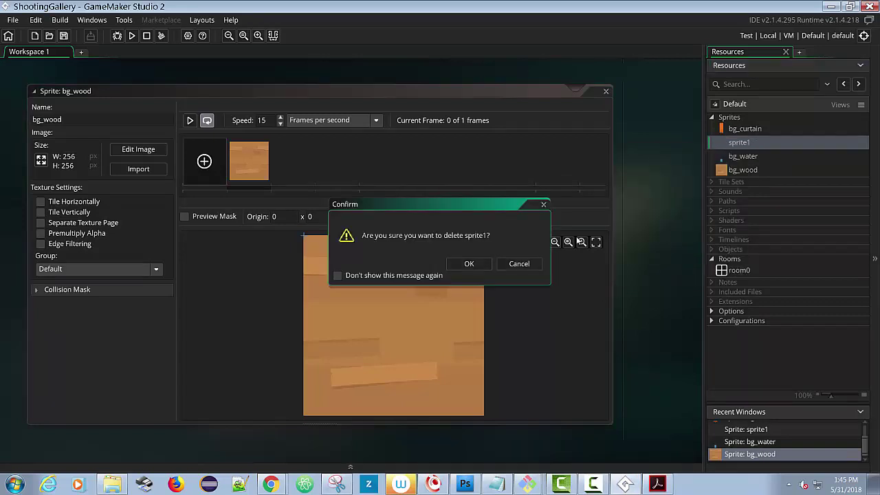
click(474, 266)
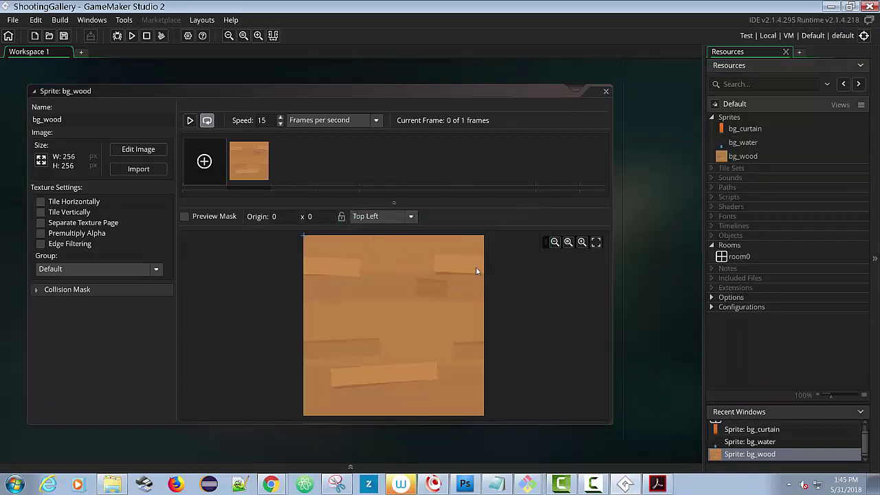
click(727, 255)
click(734, 258)
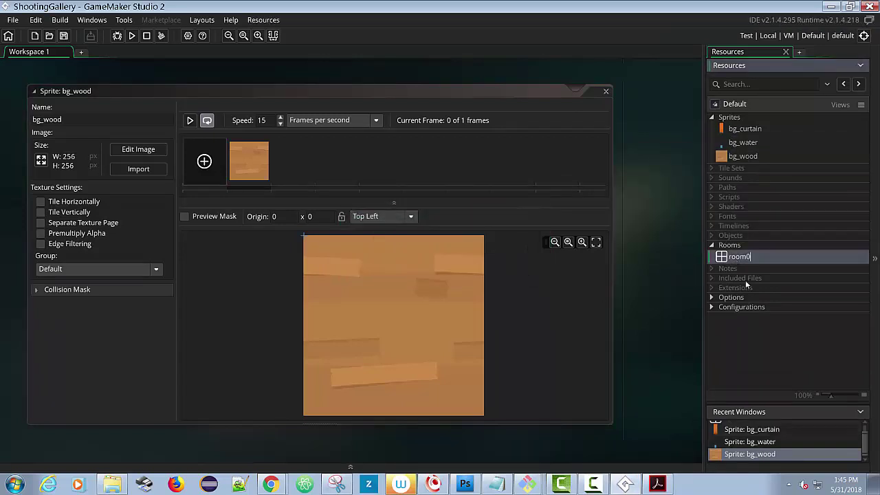
Reset the workspace layout to its default arrangement
double_click(724, 257)
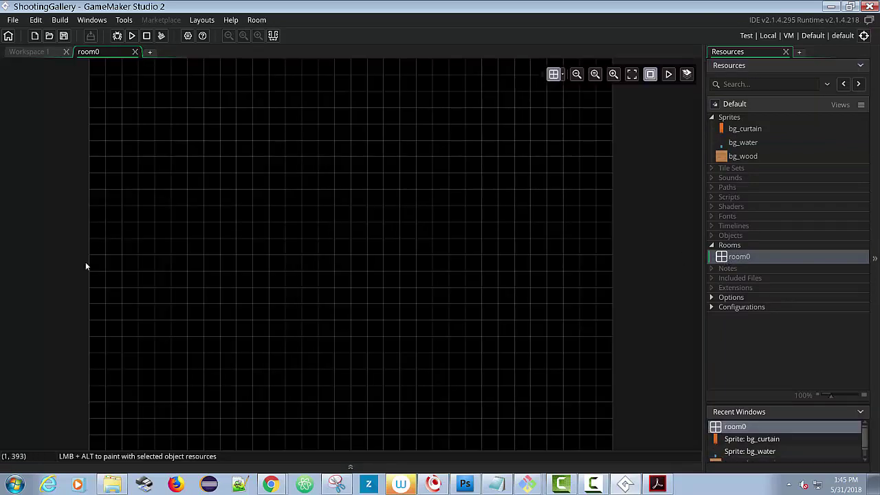
click(724, 255)
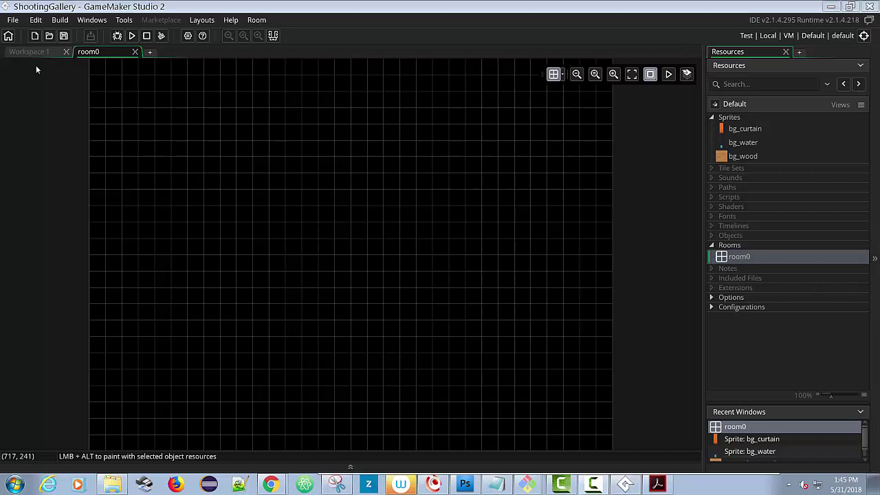
click(202, 21)
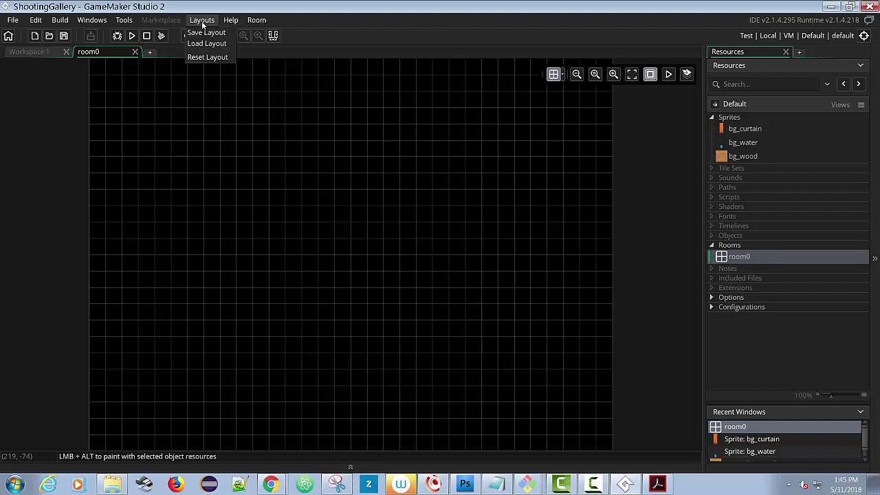
click(207, 57)
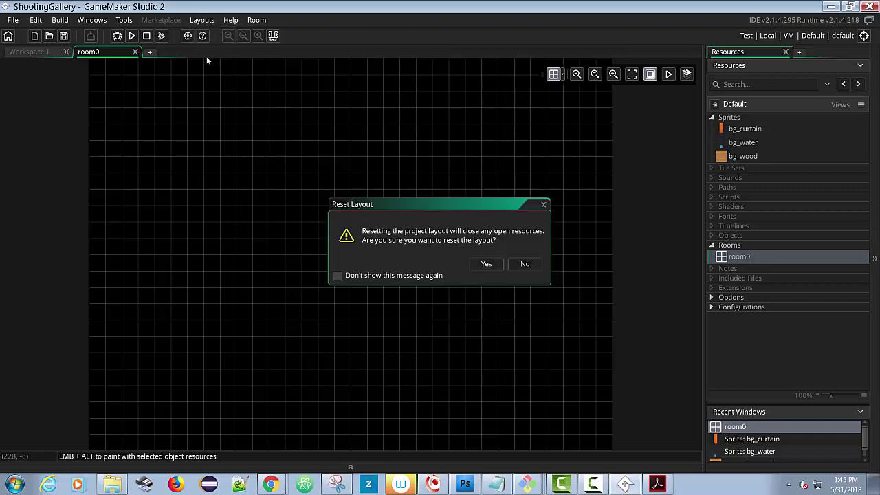
click(487, 264)
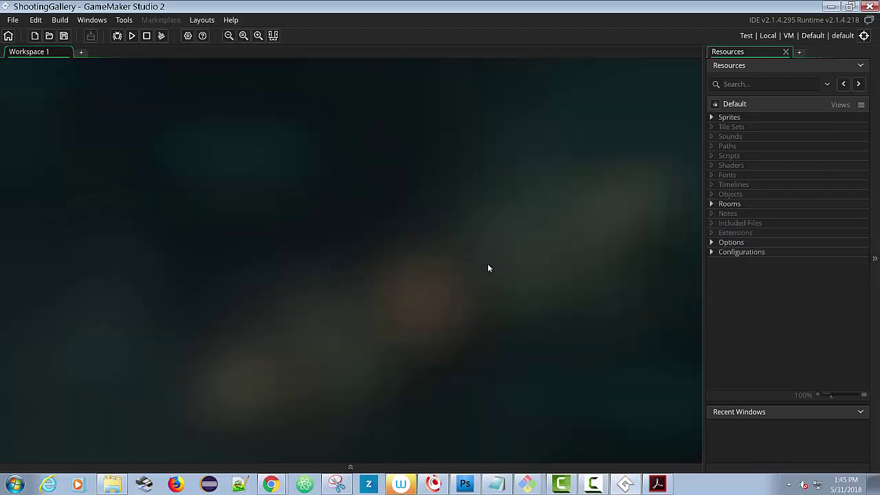
Expand the Rooms group and open room0 in the Room Editor
click(712, 204)
click(719, 216)
click(720, 216)
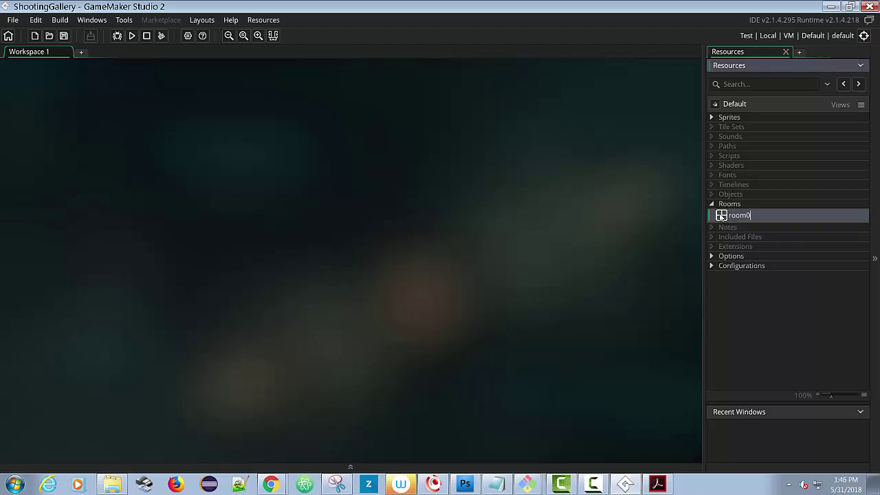
double_click(720, 215)
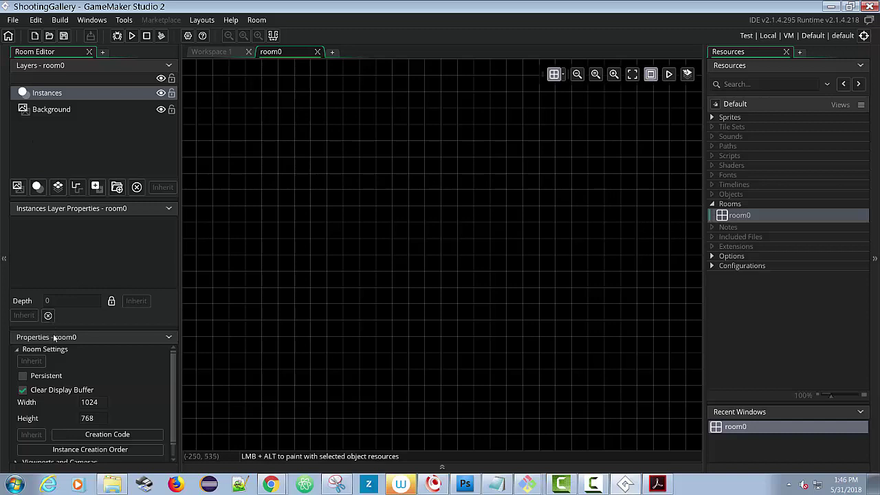
Rename room0 to room_1
click(748, 218)
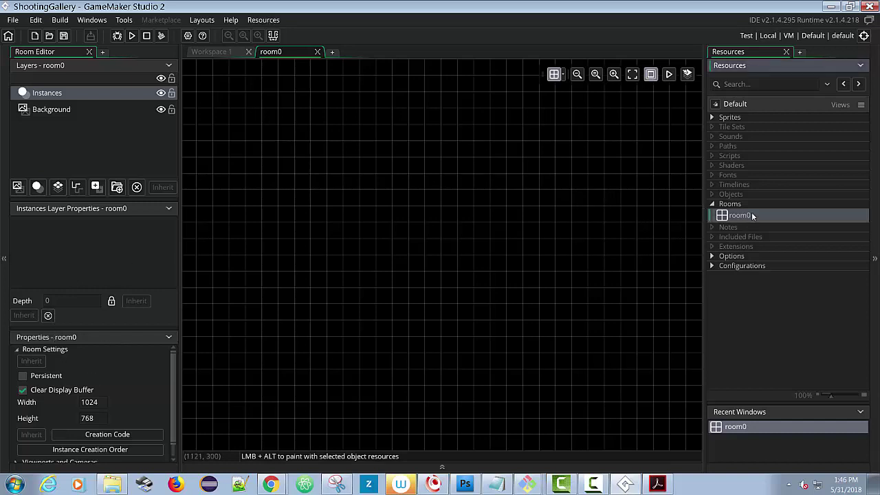
right_click(752, 216)
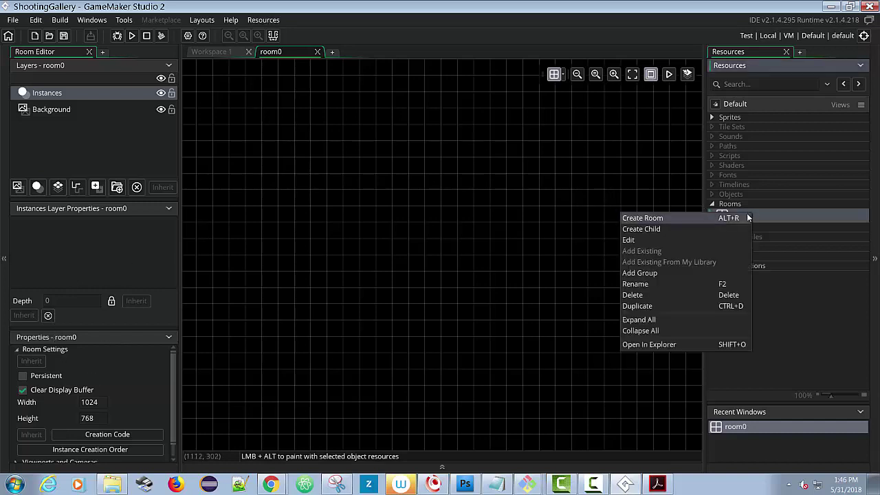
click(690, 286)
key(BackSpace)
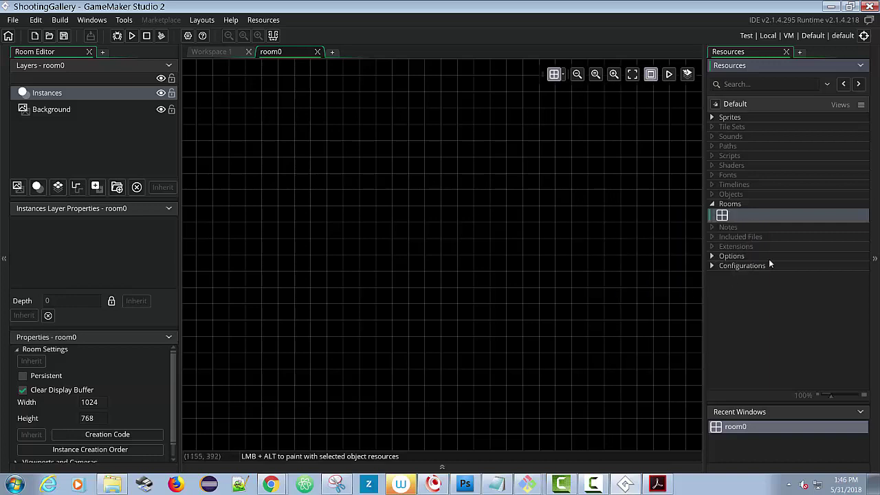
text(room_1)
click(779, 332)
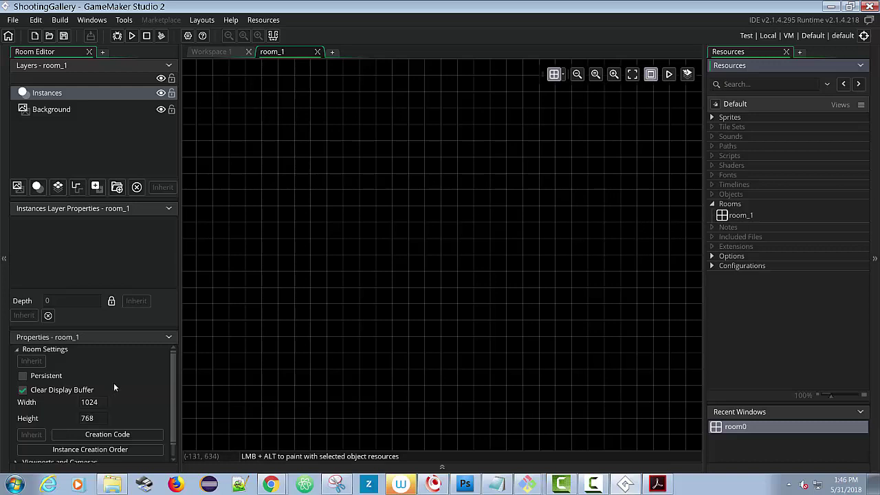
Enlarge the room properties panel and show the Background layer's properties
scroll(116, 383, down, 1)
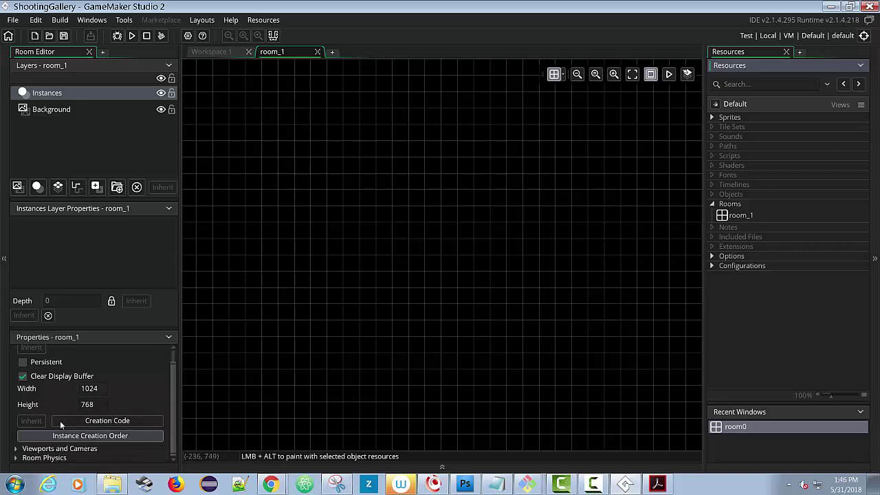
drag(88, 328, 93, 176)
click(70, 110)
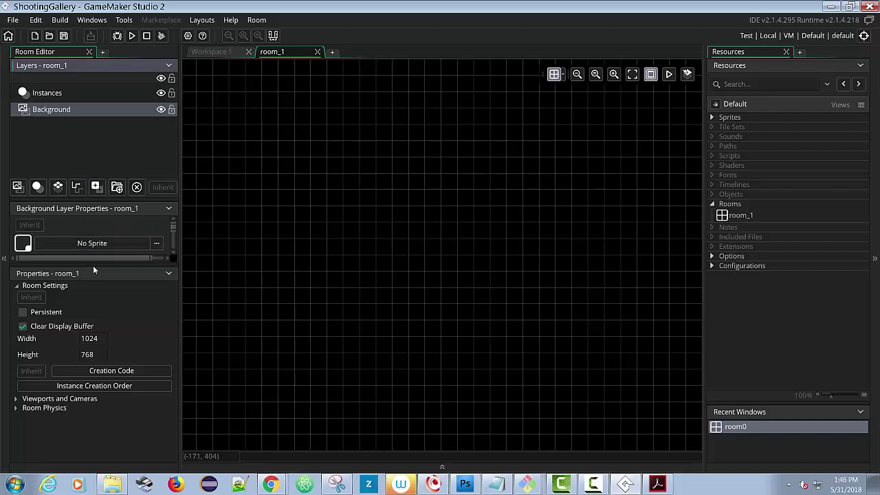
Unlock the Background layer's animation speed and change it from 15 to 30
drag(93, 265, 118, 421)
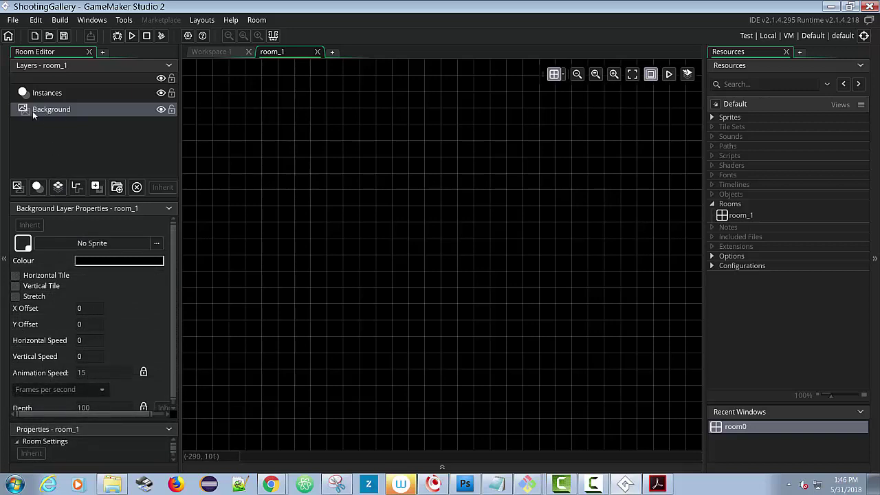
click(143, 372)
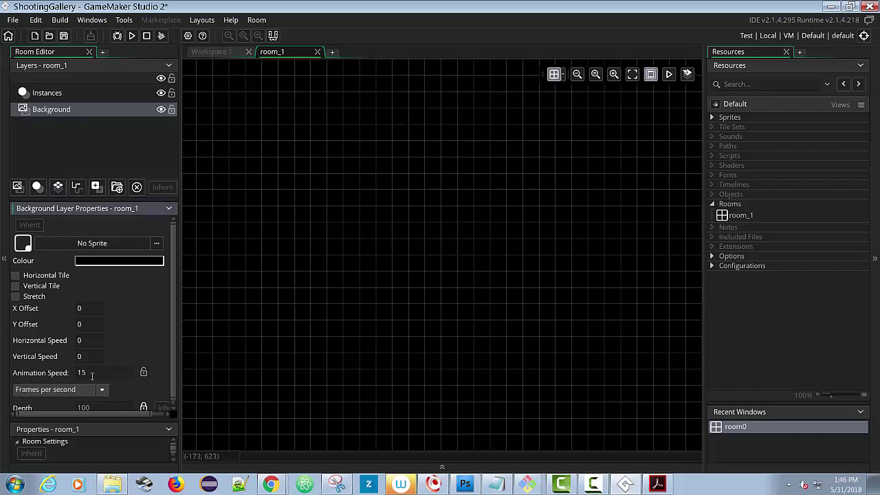
text(30)
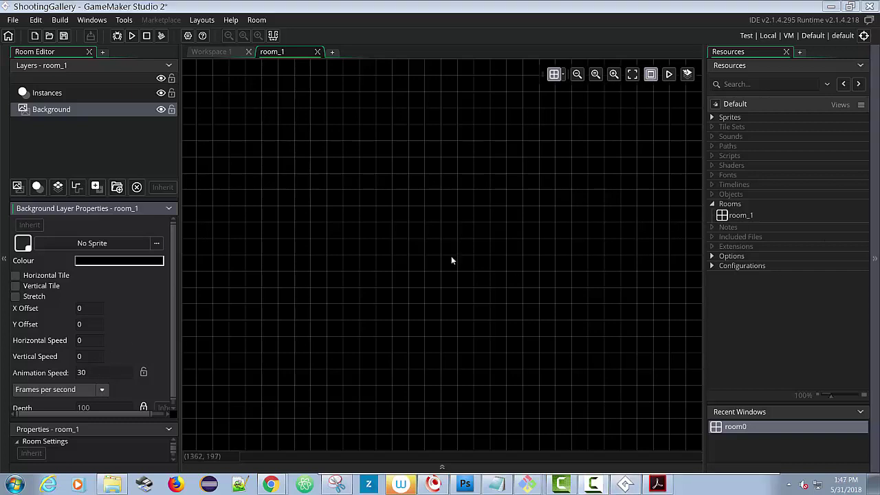
Assign bg_wood to the Background layer with Horizontal and Vertical Tile enabled
click(160, 243)
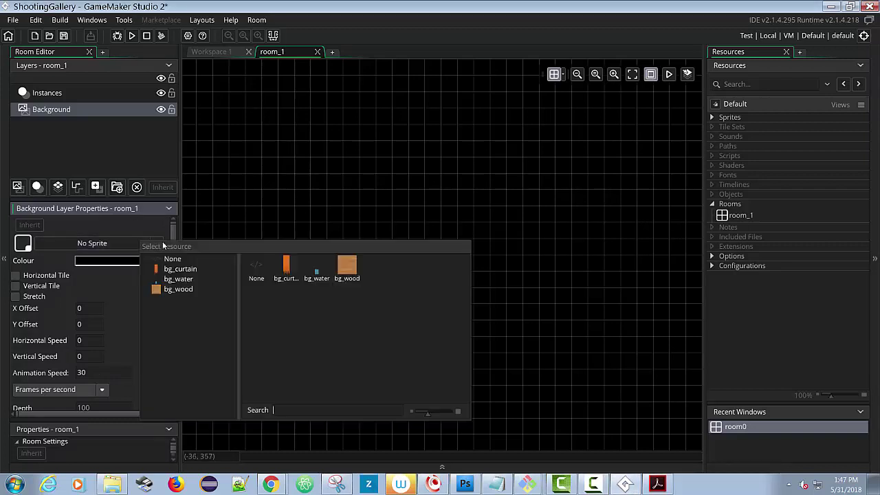
click(346, 269)
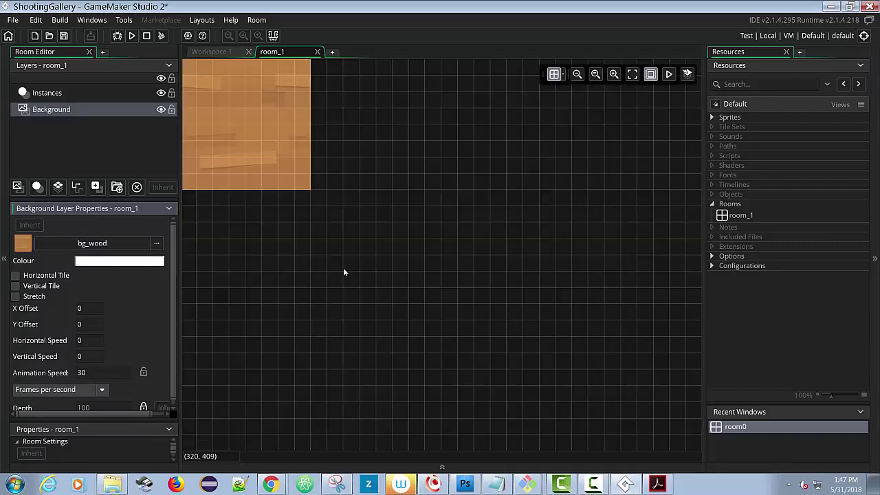
click(18, 276)
click(17, 286)
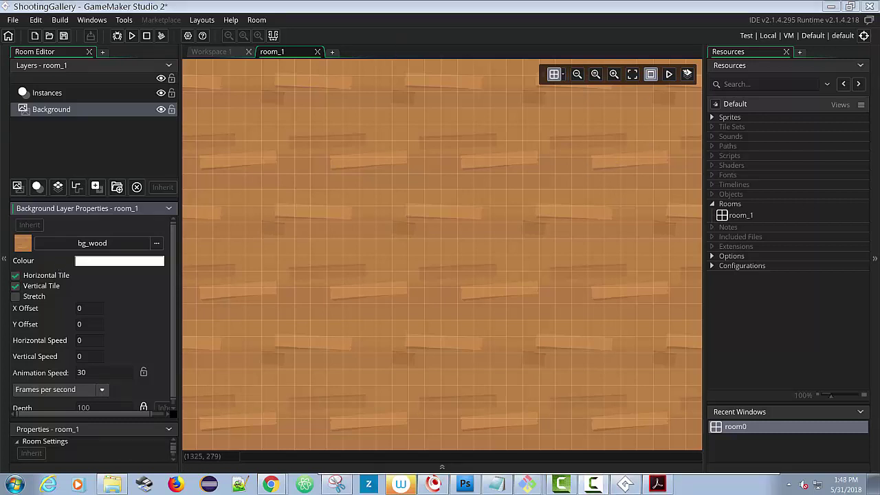
Add a Backgrounds_1 layer and assign it the bg_curtain sprite
click(17, 187)
click(64, 126)
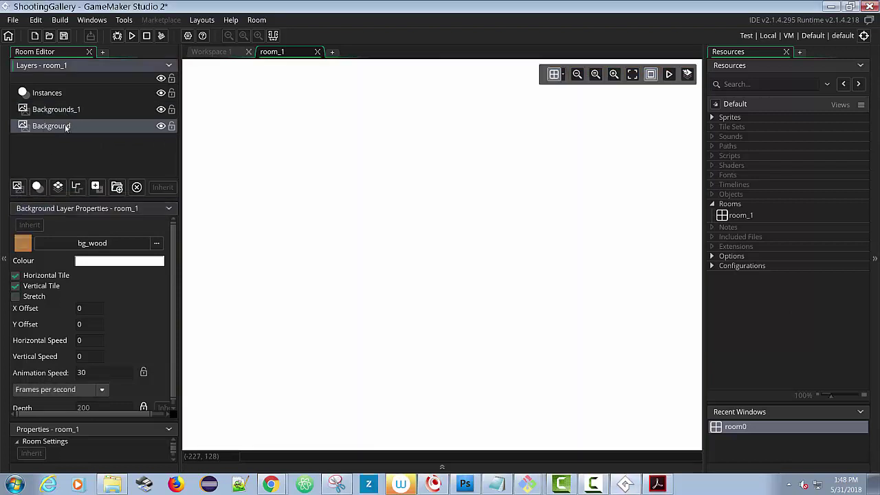
click(72, 110)
click(157, 243)
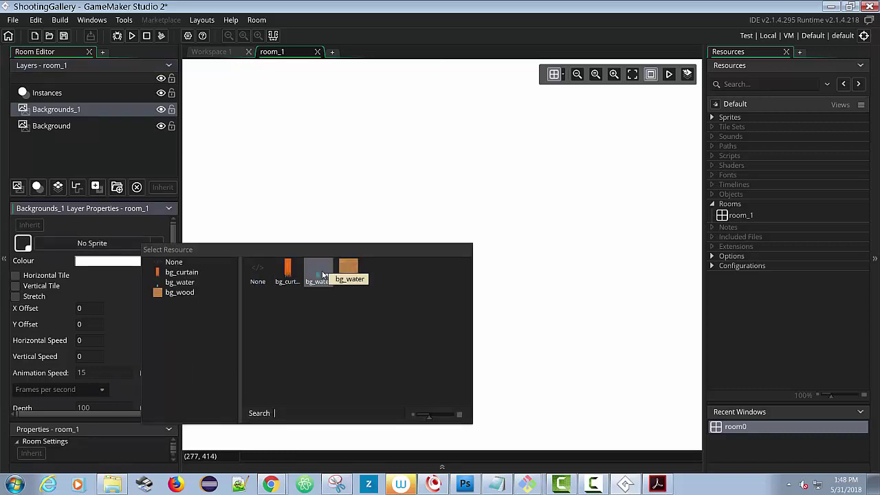
click(289, 275)
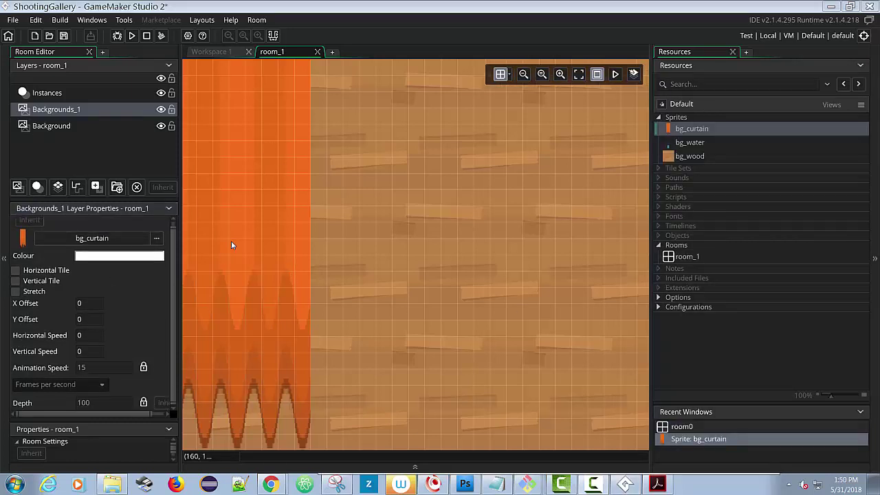
Leave the curtain untiled and open the bg_curtain sprite for editing
click(16, 270)
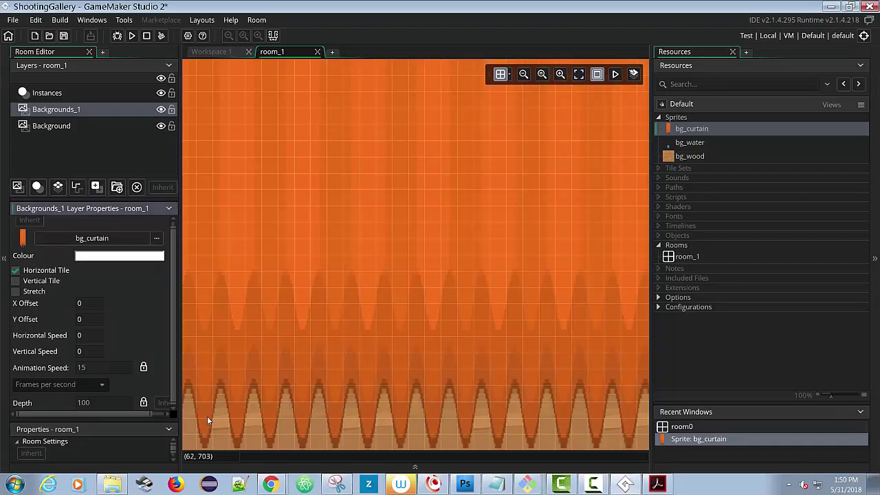
click(16, 270)
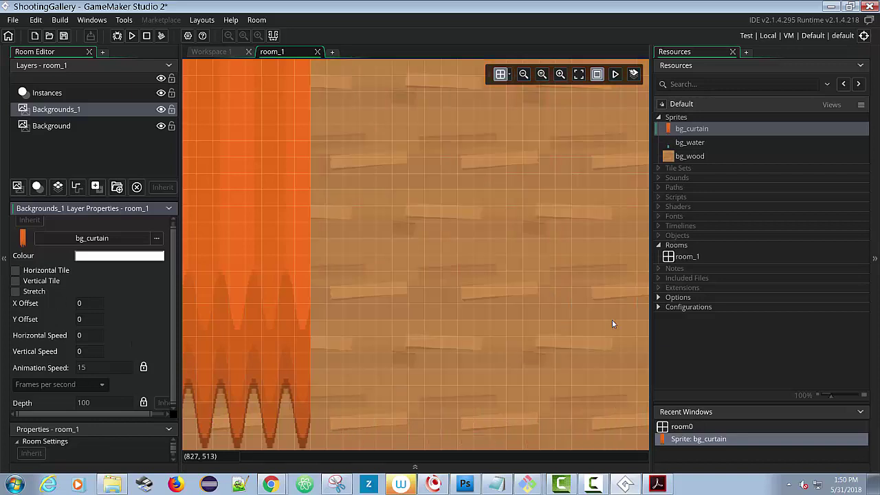
double_click(669, 131)
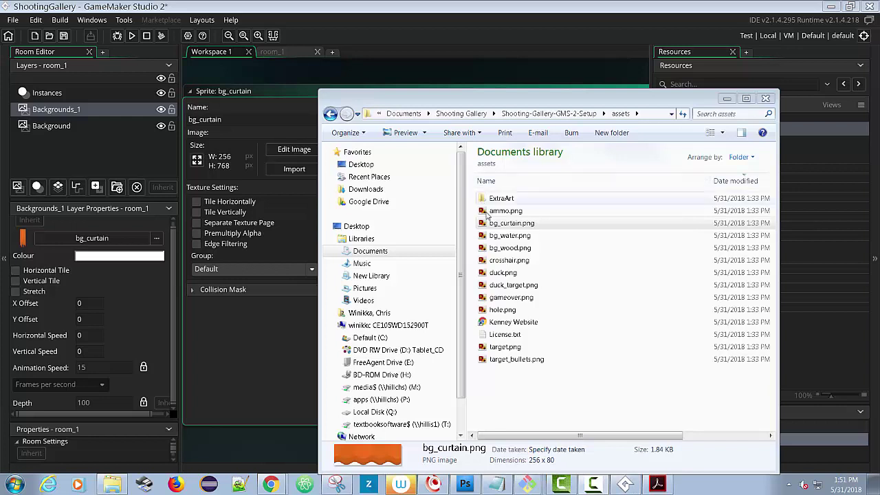
Reimport bg_curtain.png, resize it to 256×80 without aspect lock, then return to room_1
click(508, 223)
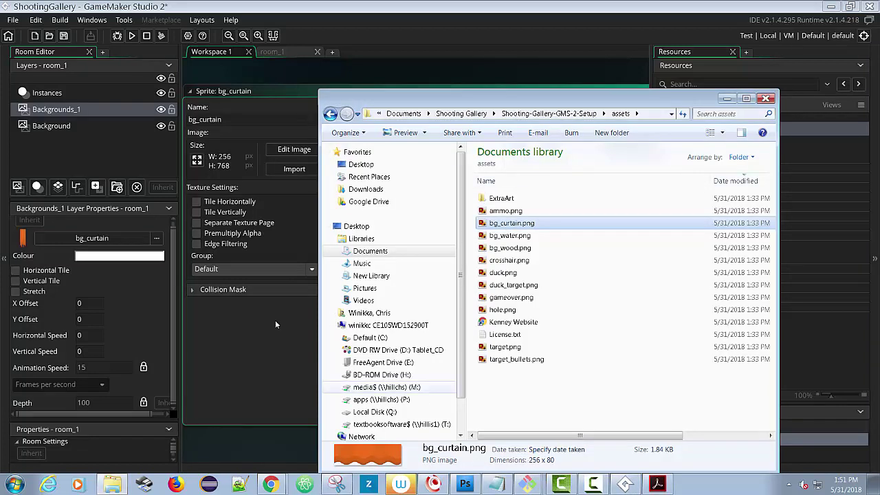
key(Return)
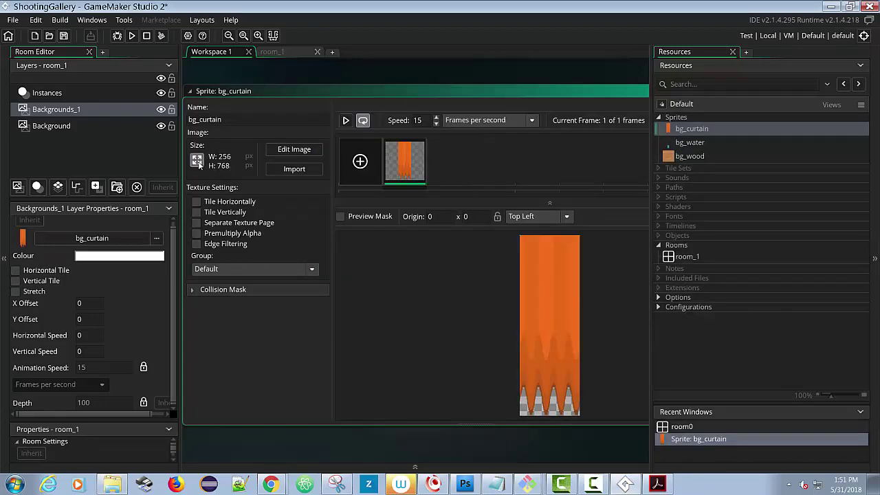
click(197, 160)
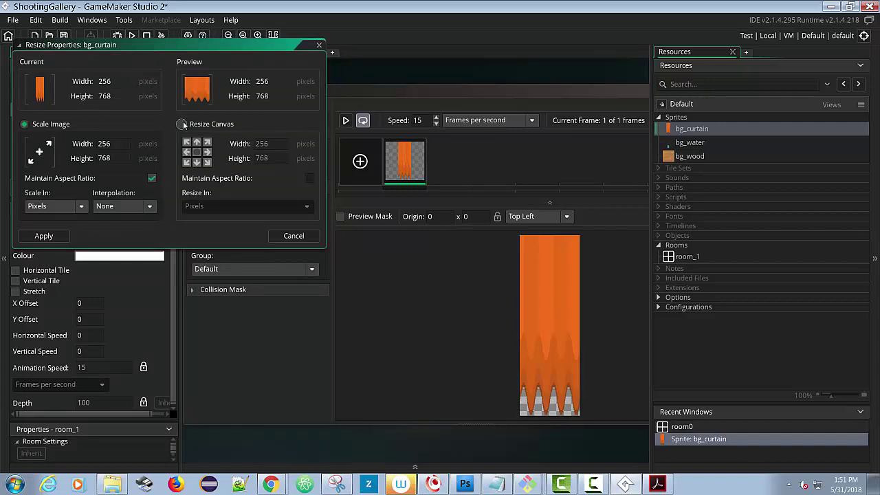
double_click(96, 160)
click(152, 181)
double_click(103, 158)
text(80)
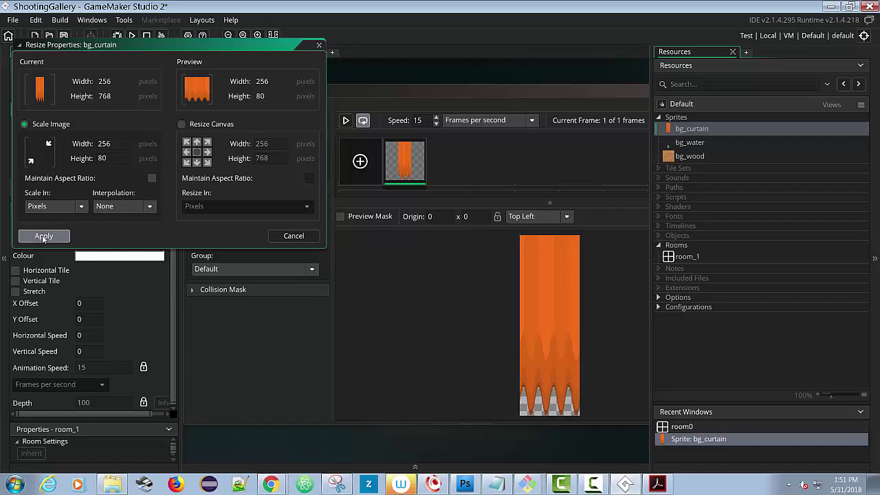
click(42, 235)
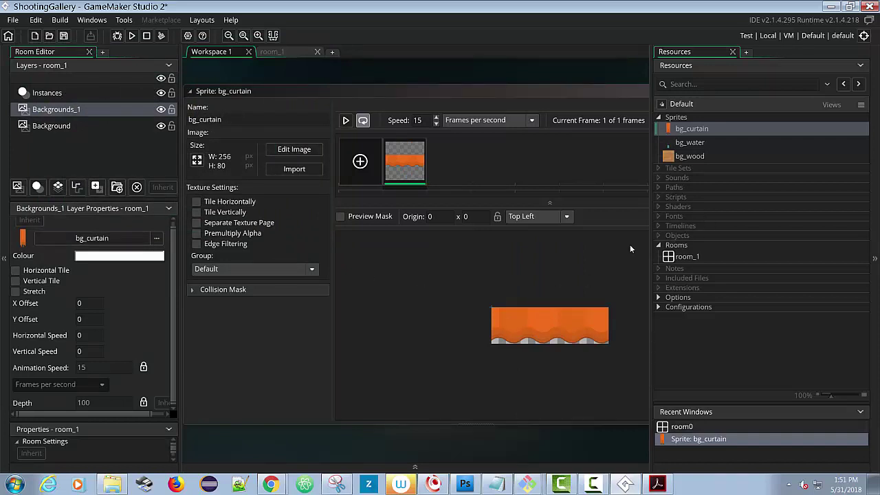
double_click(671, 257)
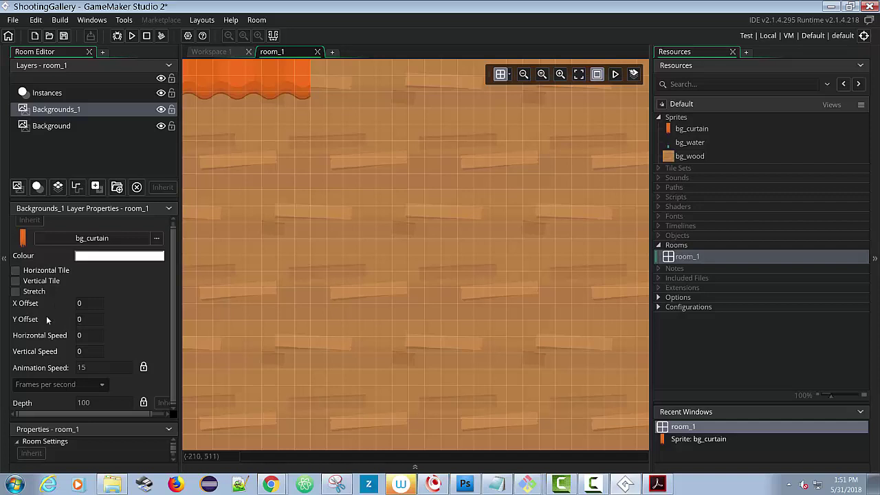
Tile the curtain horizontally across the top of room_1 and hide the grid
click(15, 270)
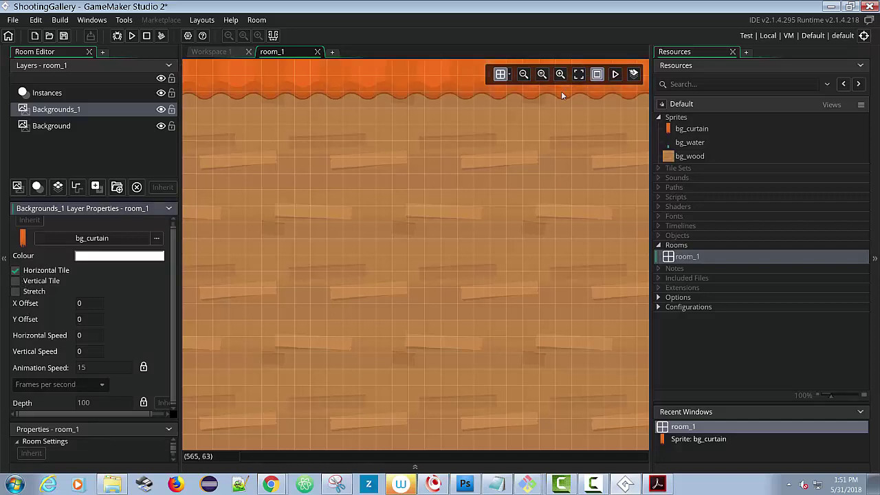
click(499, 75)
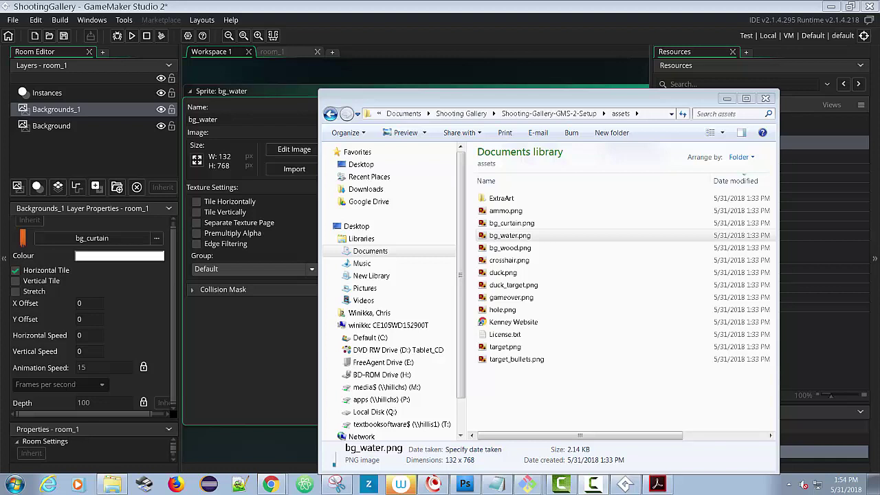
Add a Backgrounds_2 layer using bg_water, tiled horizontally along the bottom
click(36, 94)
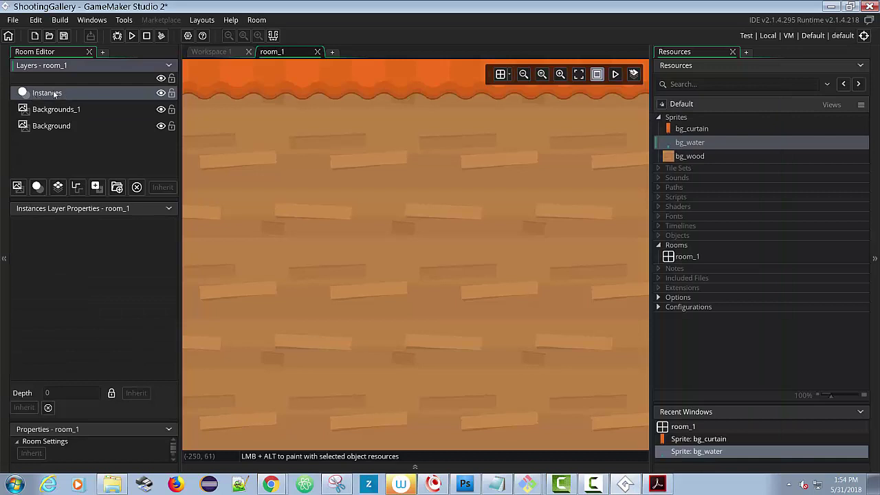
click(17, 186)
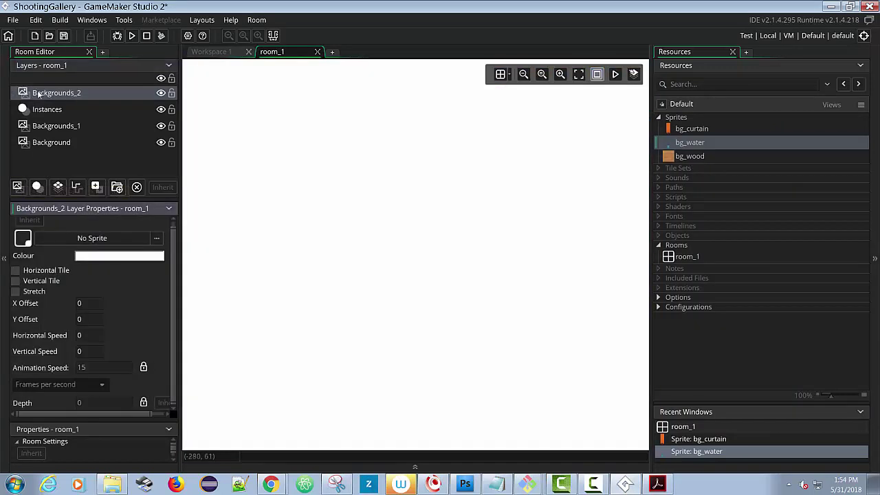
click(92, 238)
click(103, 275)
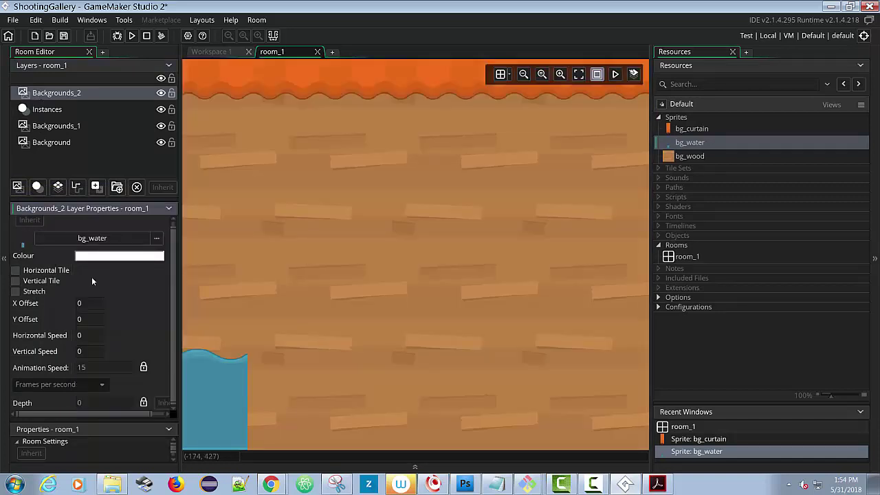
click(15, 270)
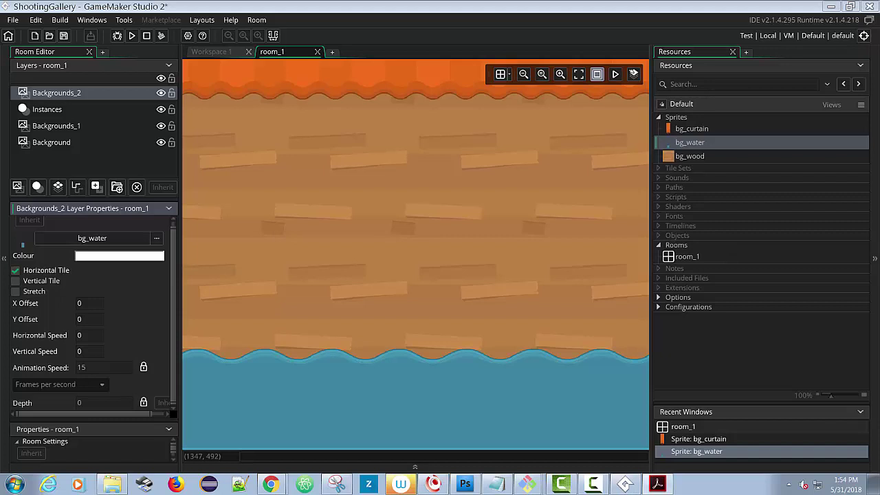
Build and test-run the game
click(133, 36)
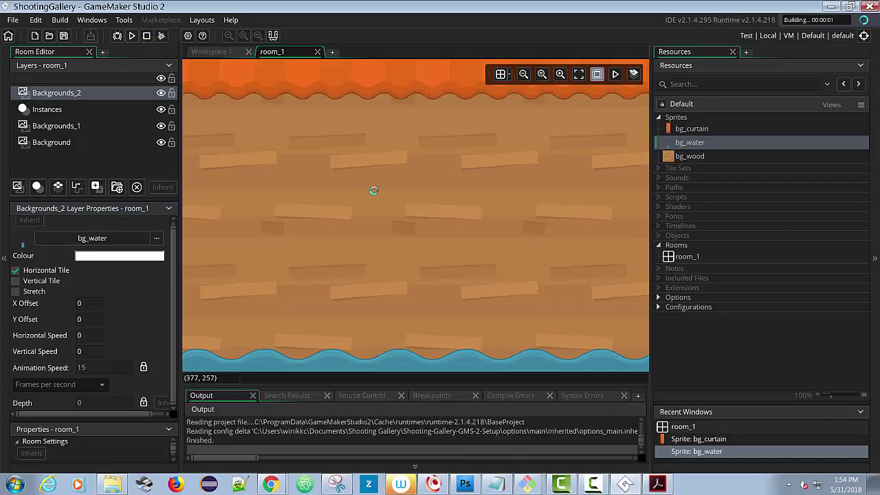